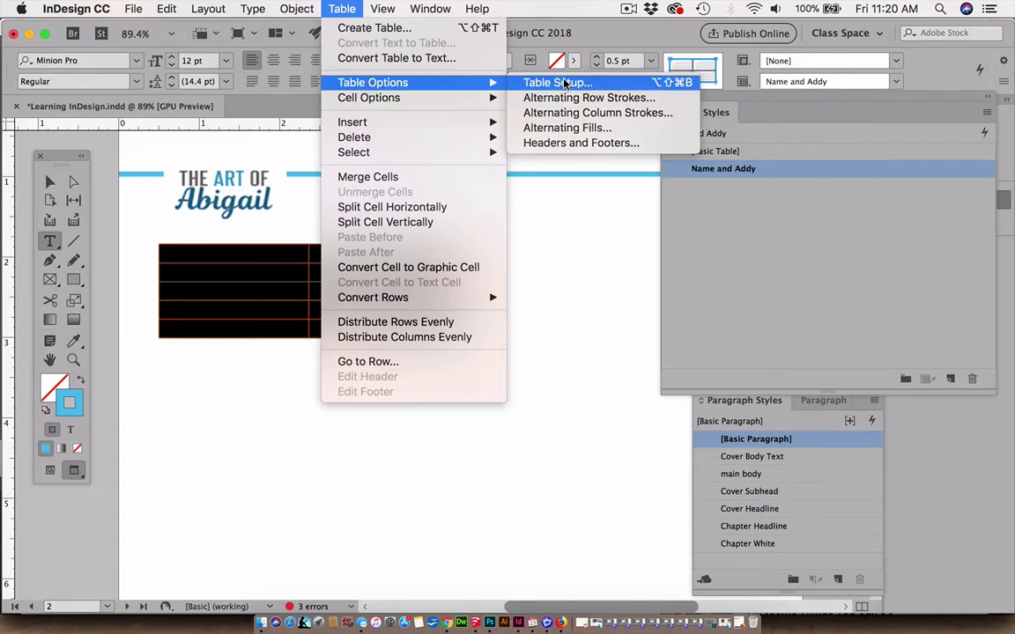
pyautogui.click(563, 84)
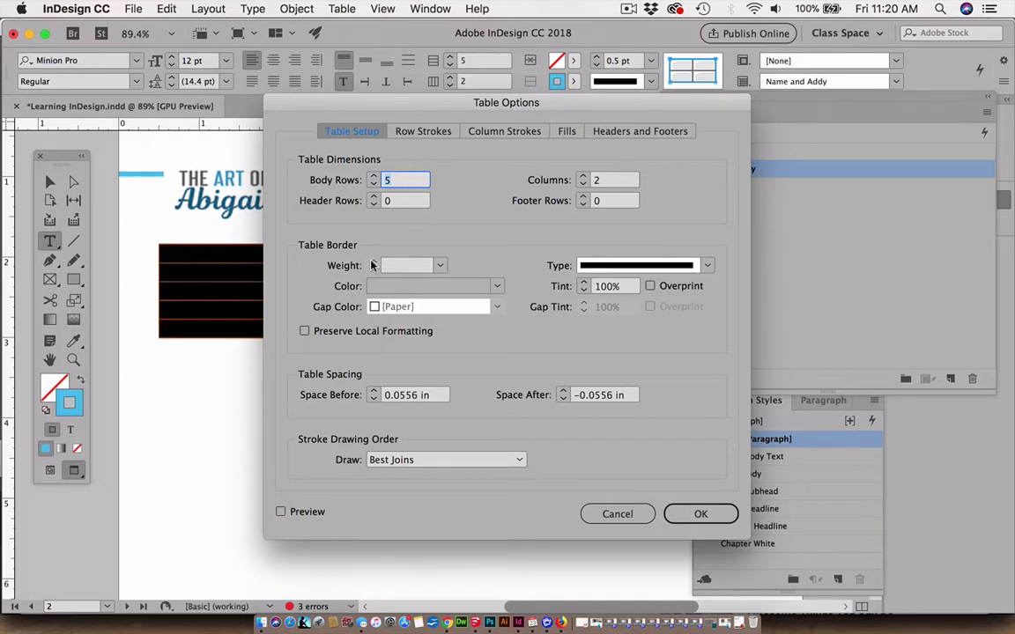
pyautogui.click(440, 265)
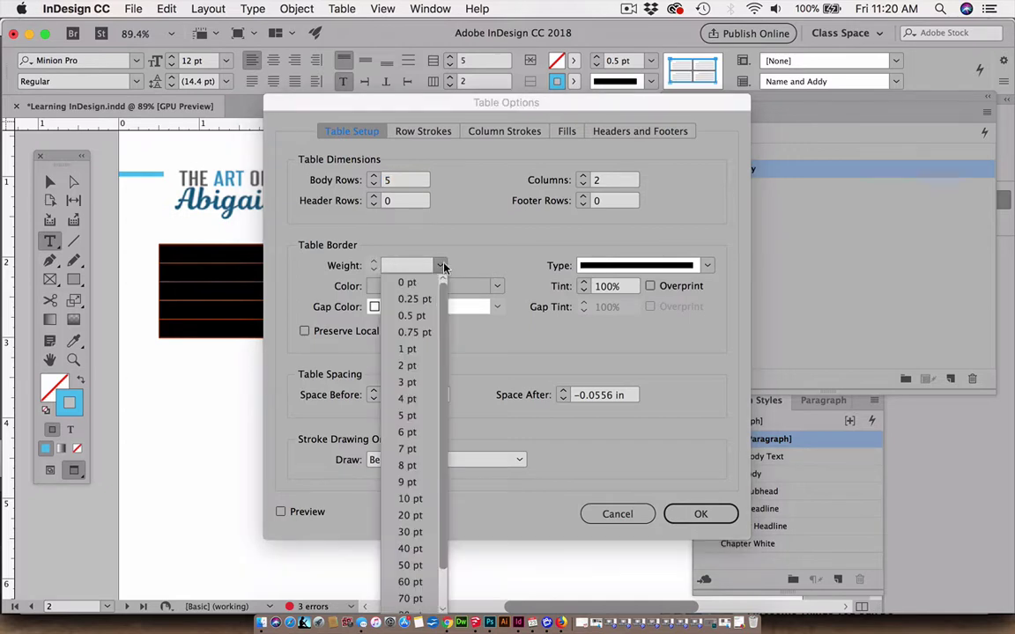
pyautogui.click(406, 362)
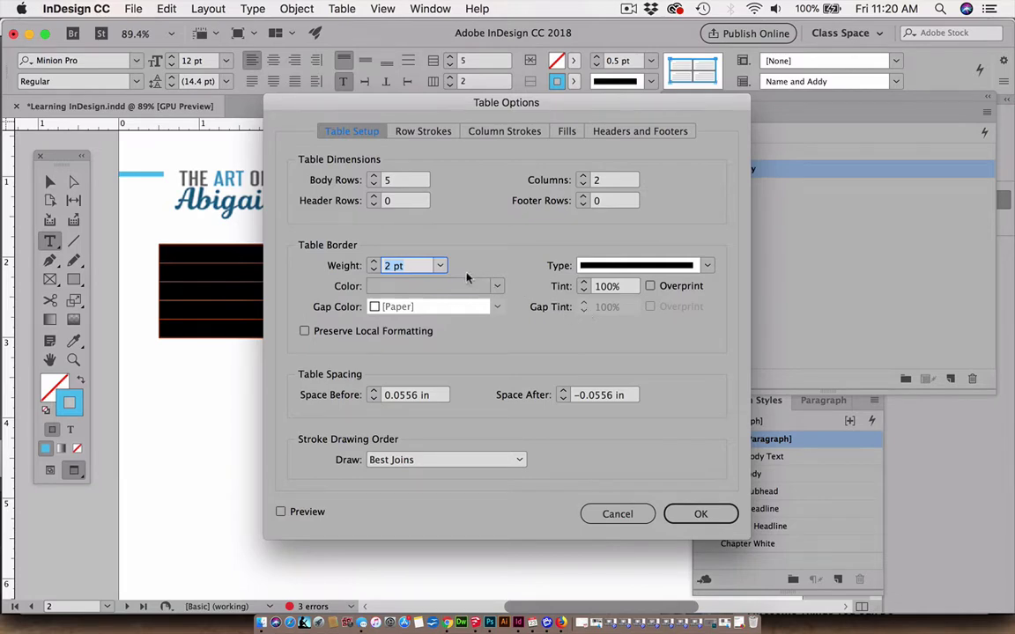
pyautogui.click(498, 288)
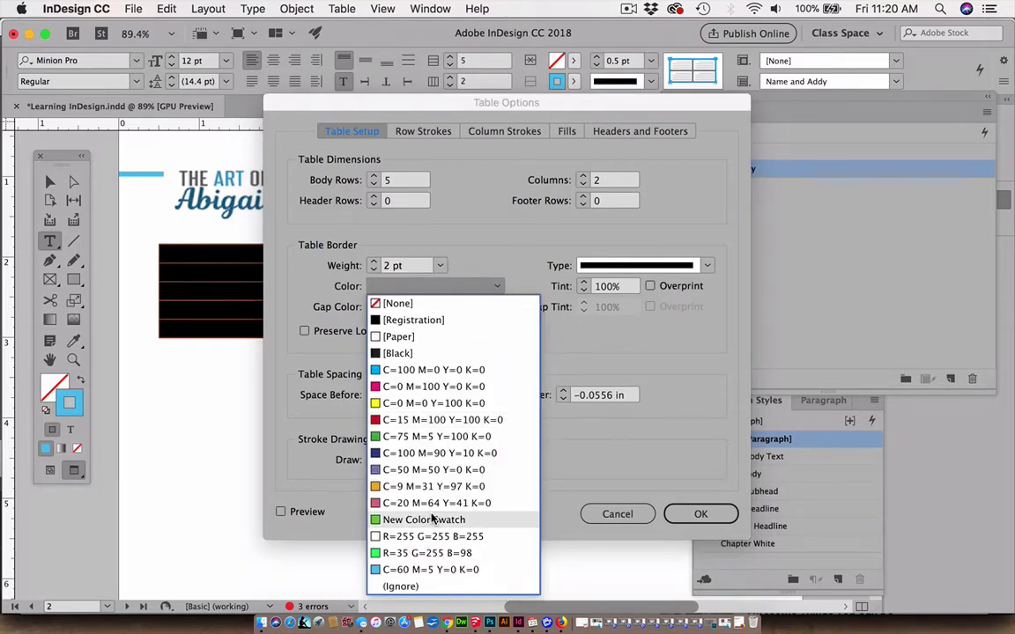
pyautogui.click(407, 569)
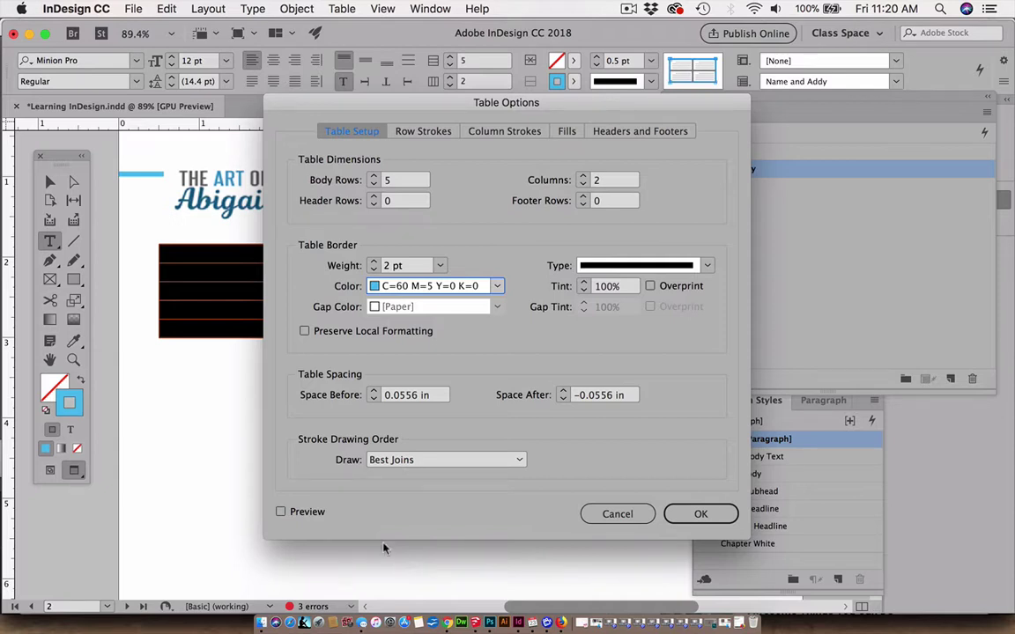
pyautogui.click(280, 515)
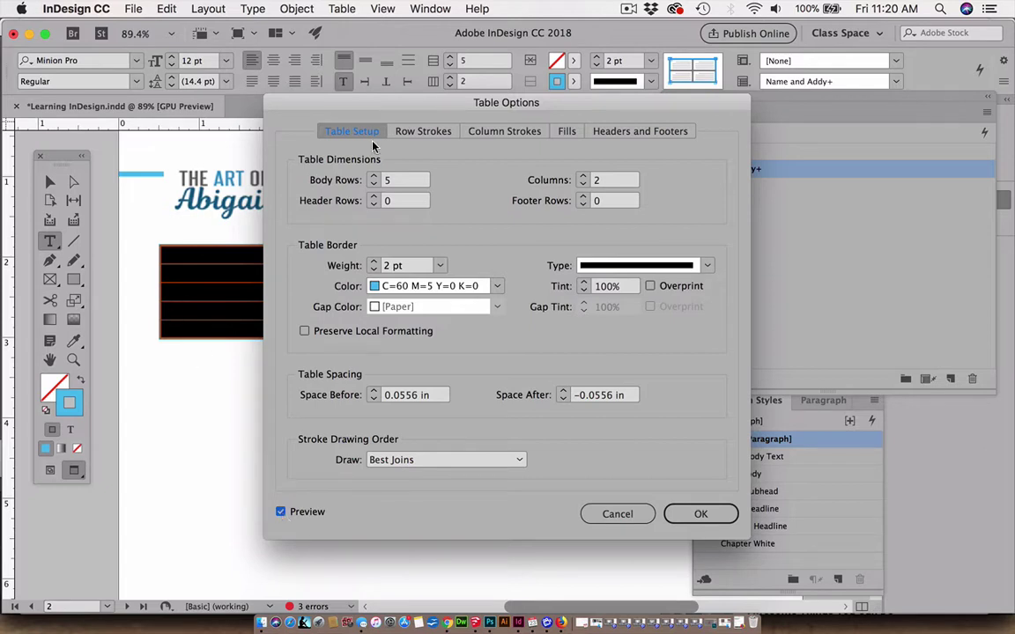
pyautogui.click(699, 514)
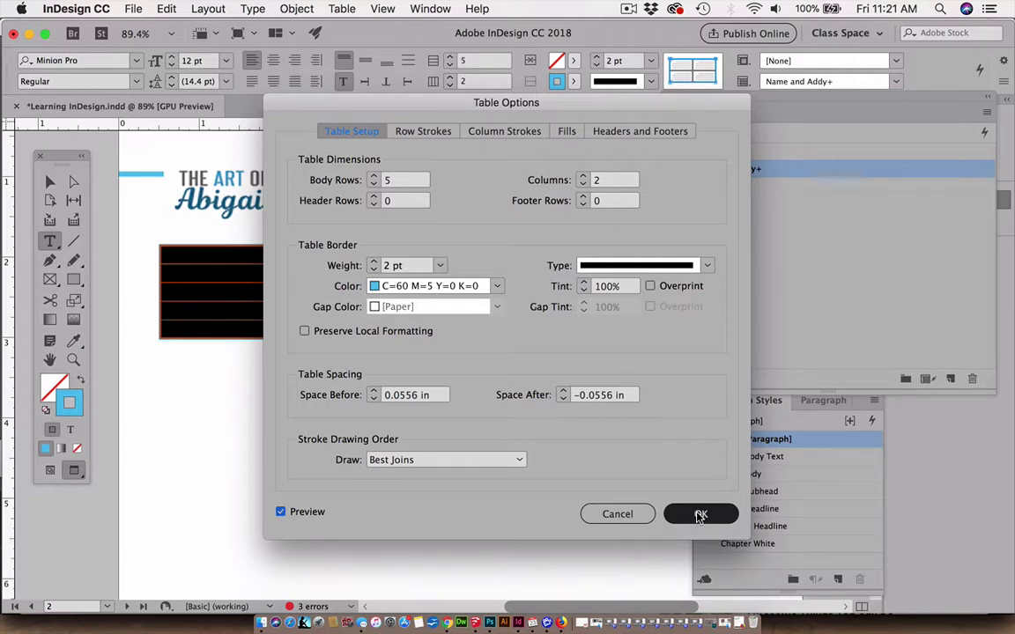
pyautogui.click(404, 137)
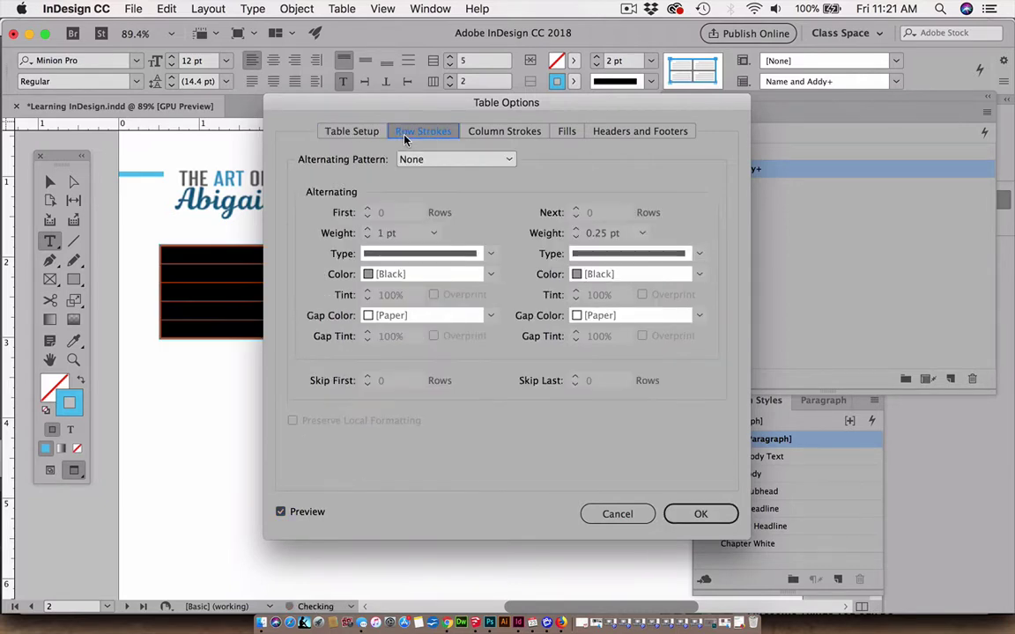
pyautogui.click(501, 132)
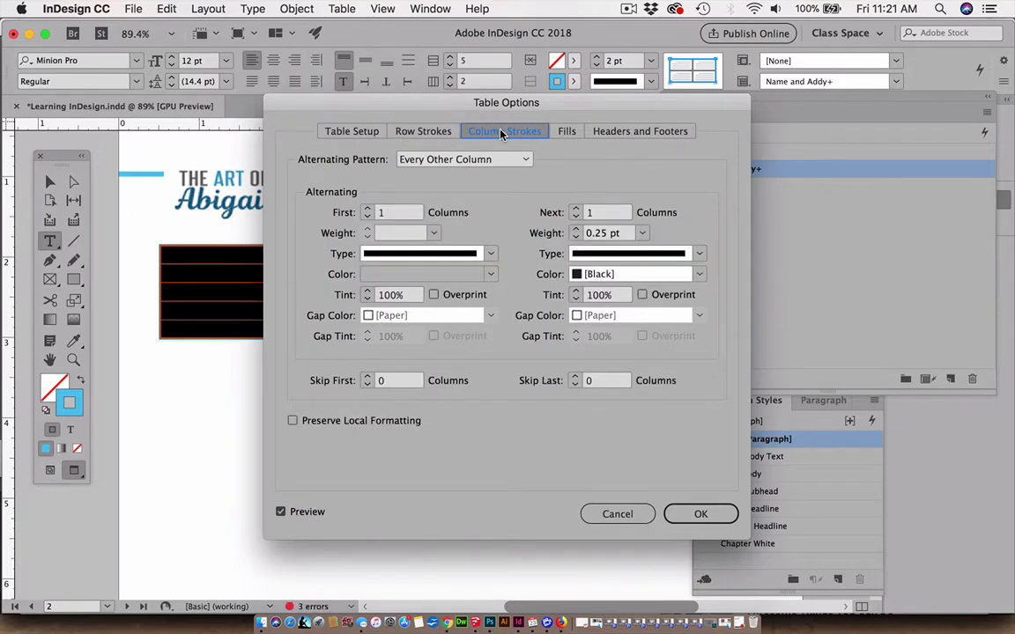
pyautogui.click(617, 514)
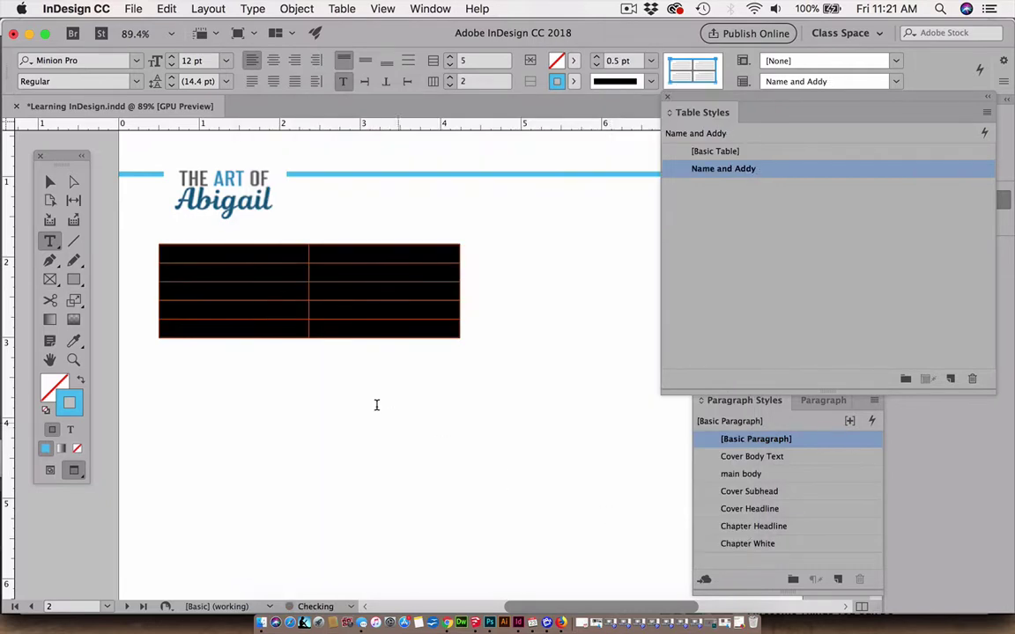
# - Set the whole table's border to 2 pt weight in dark blue C=100 M=90 Y=10 K=0, and deselect the table to check it
pyautogui.click(376, 404)
pyautogui.press('super+a')
pyautogui.click(342, 8)
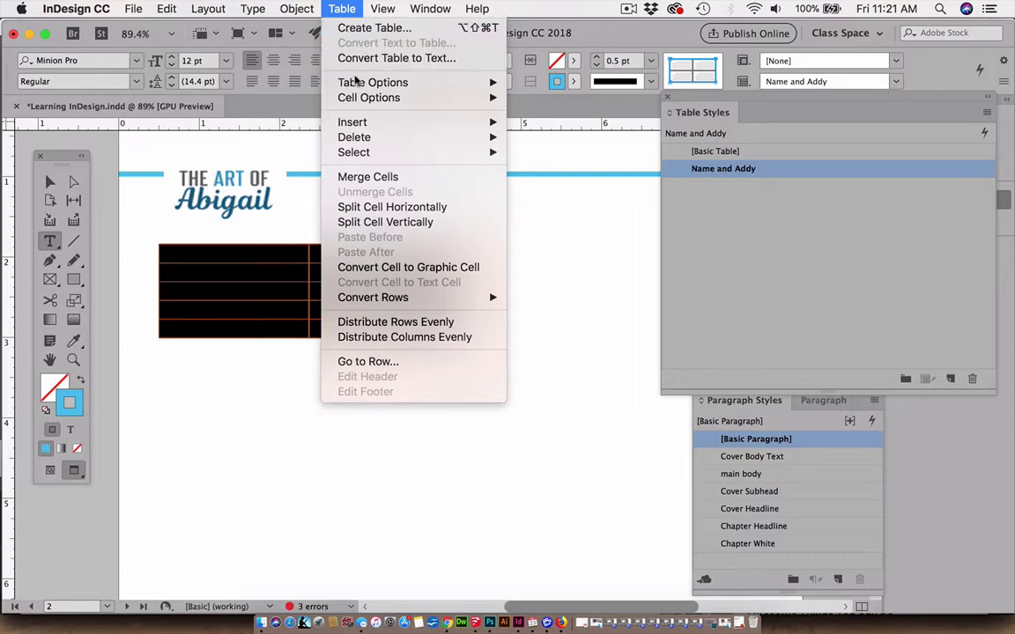
pyautogui.moveTo(414, 82)
pyautogui.click(614, 81)
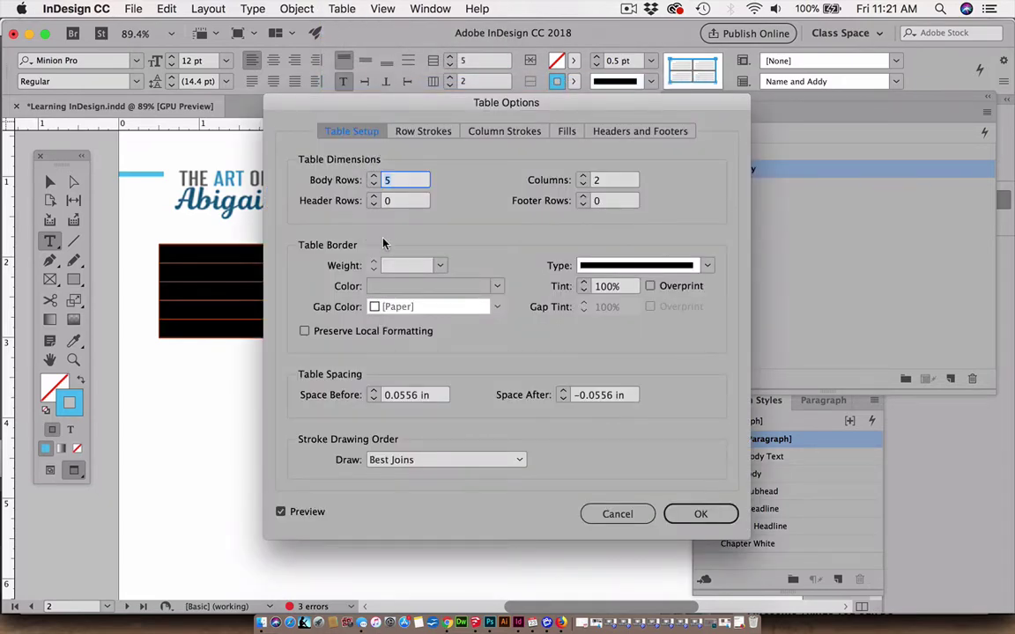
pyautogui.click(438, 265)
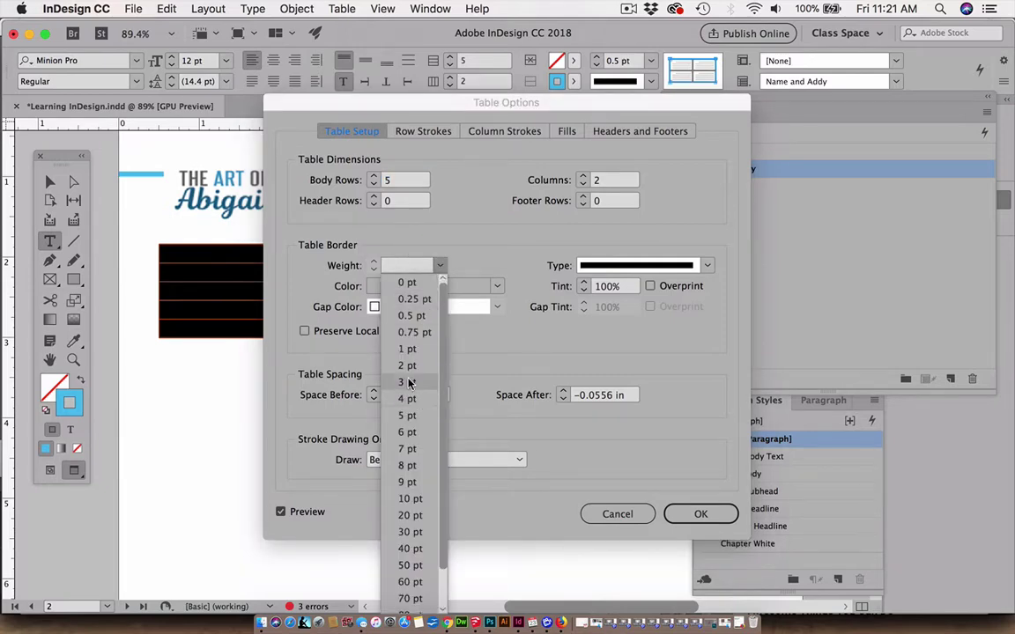
pyautogui.click(408, 366)
pyautogui.click(494, 285)
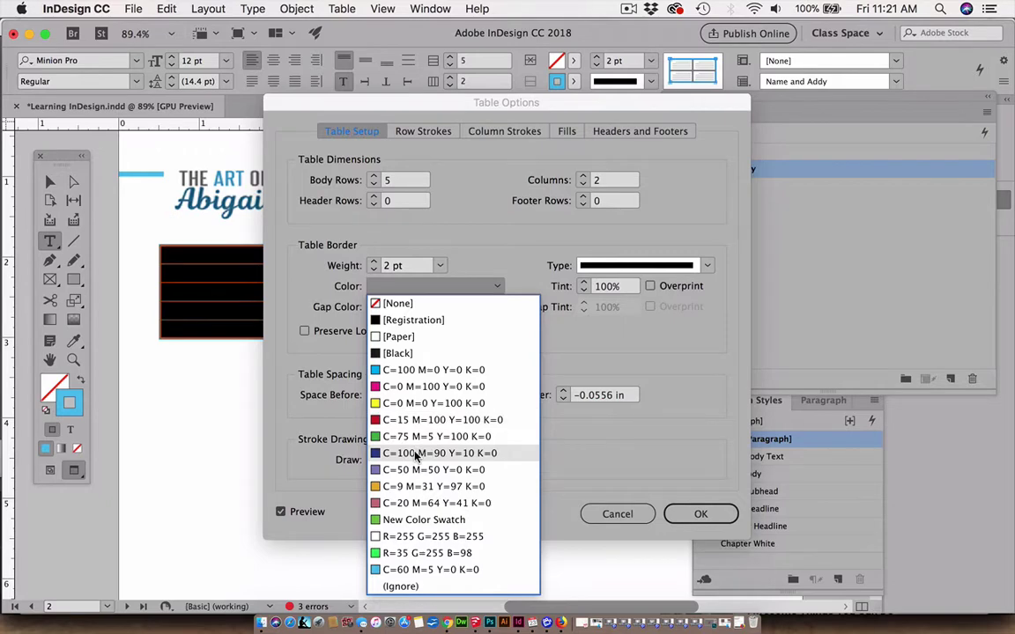
pyautogui.click(386, 453)
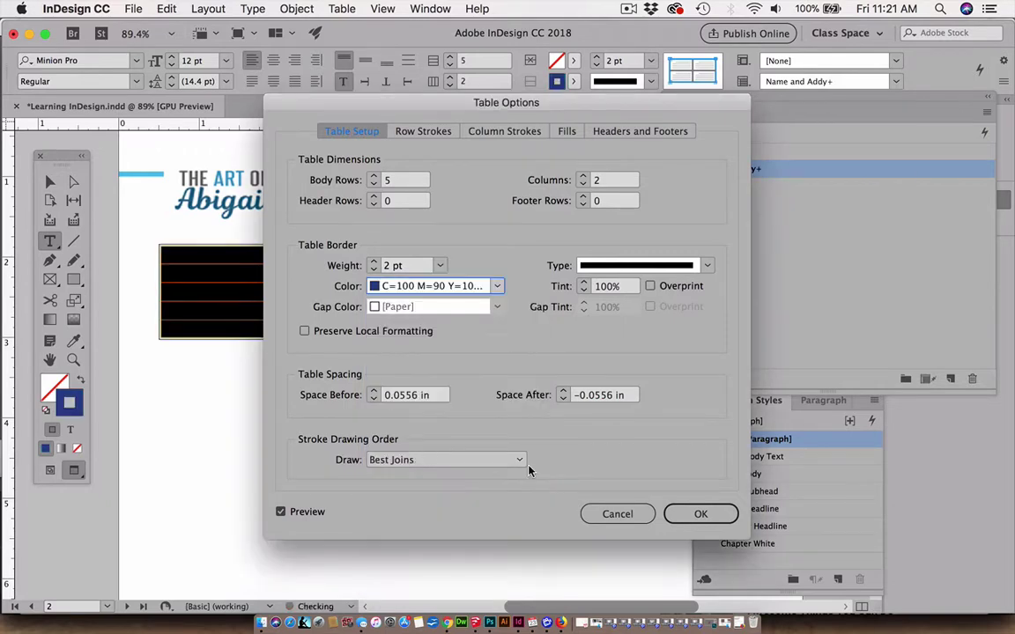
pyautogui.click(700, 515)
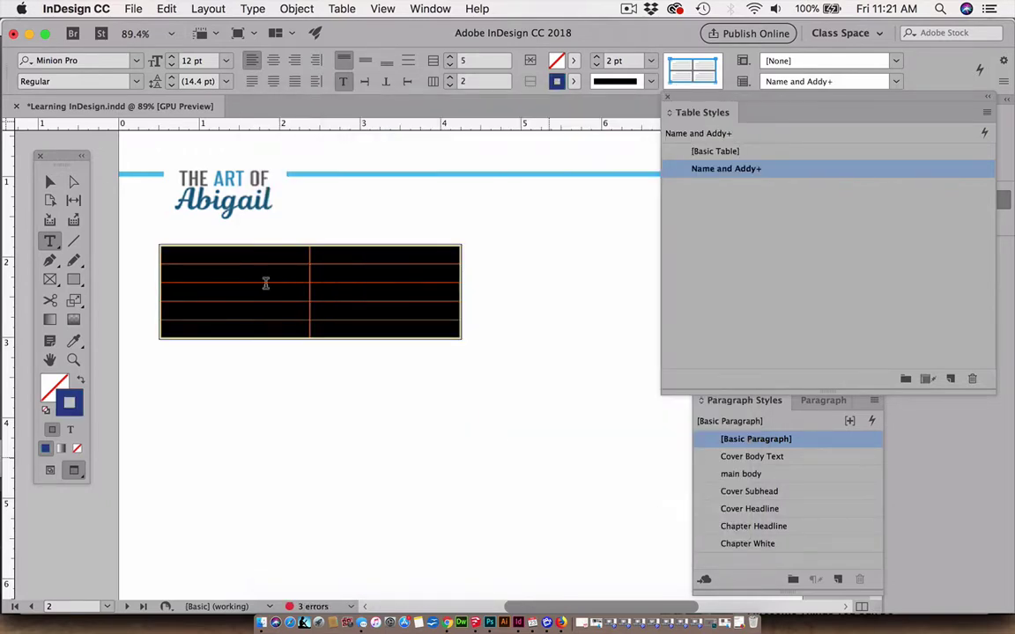
pyautogui.click(45, 182)
pyautogui.click(287, 446)
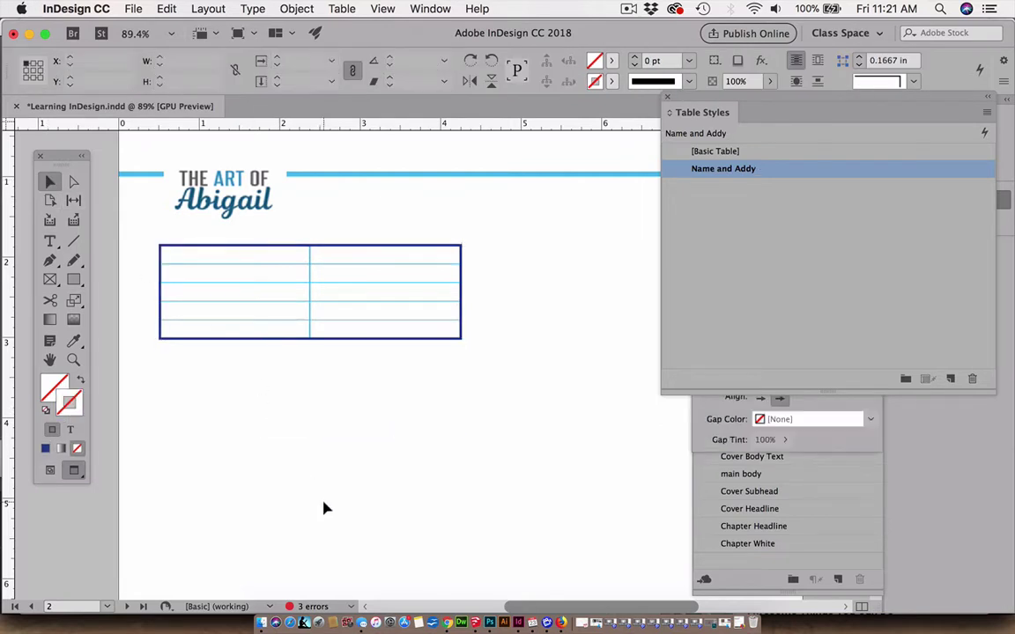
# - Select all the table's cells and set their cell stroke to 1 pt in light blue C=60 M=5 Y=0 K=0
pyautogui.click(50, 241)
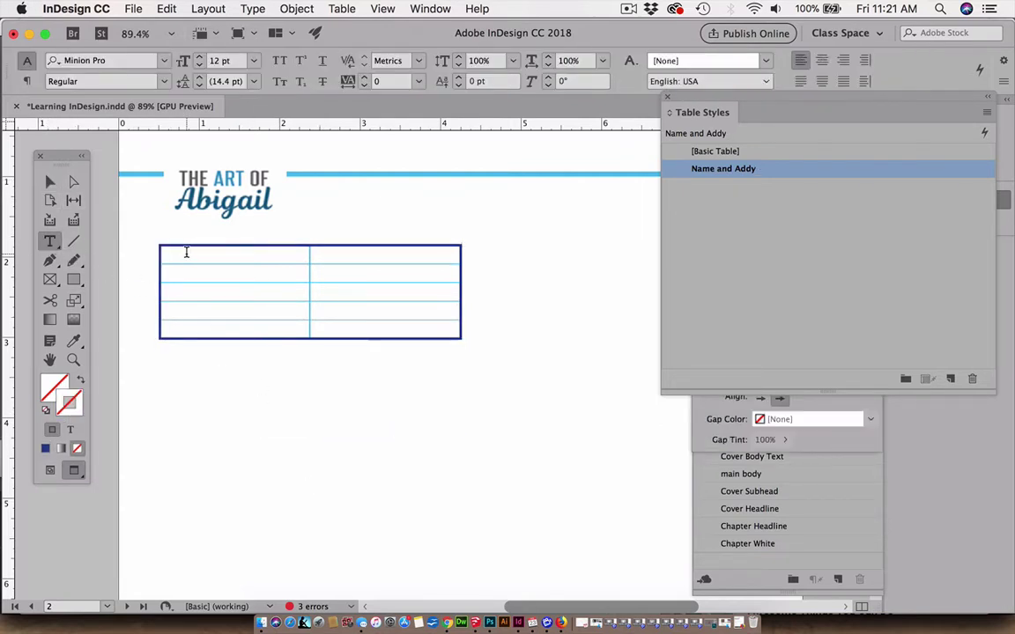
pyautogui.moveTo(184, 253); pyautogui.dragTo(369, 330)
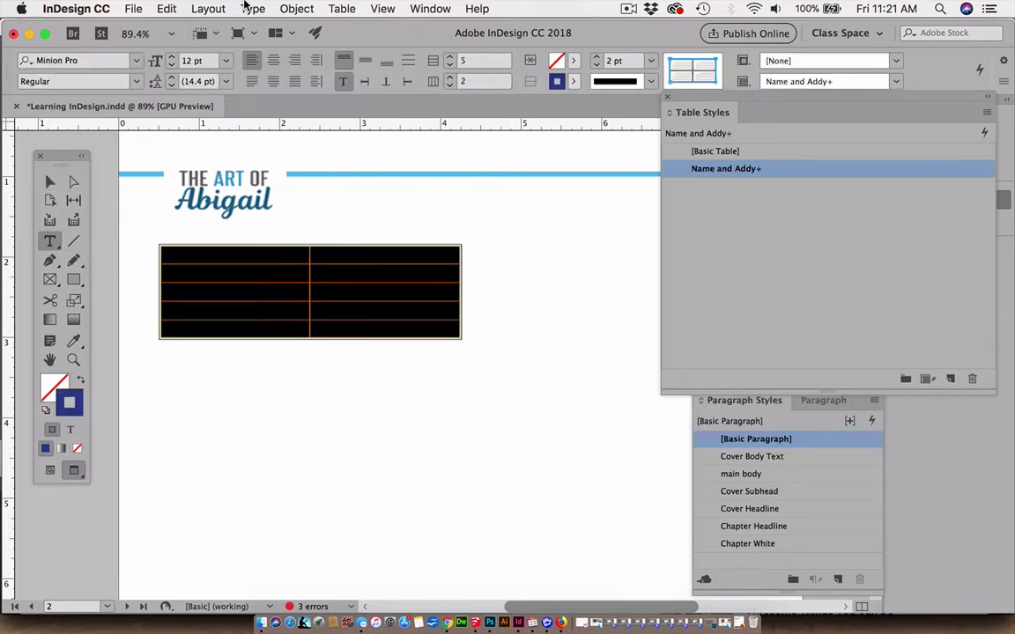
pyautogui.click(342, 10)
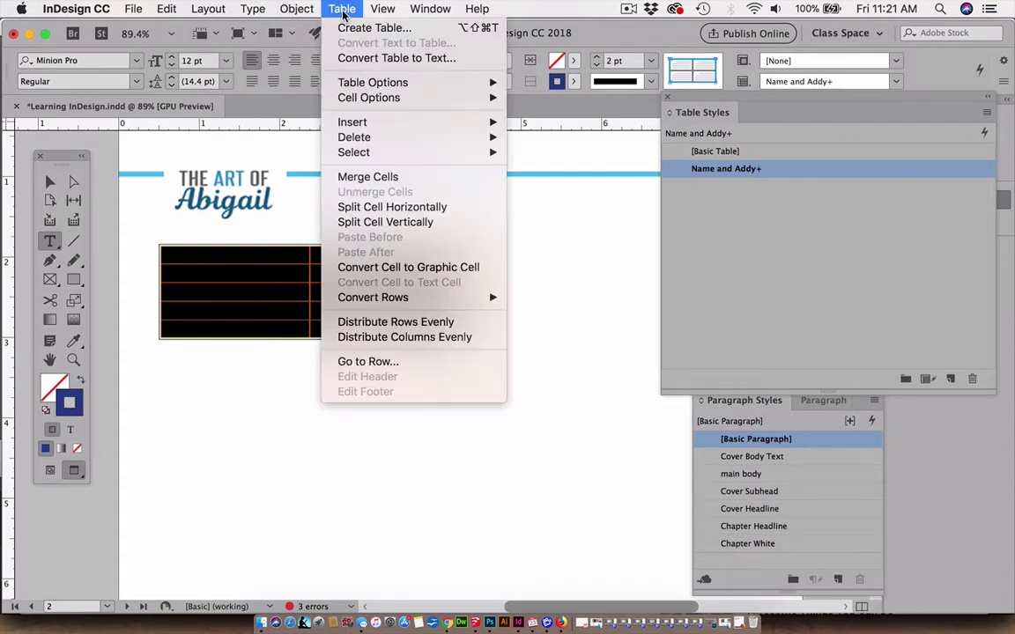
pyautogui.moveTo(356, 97)
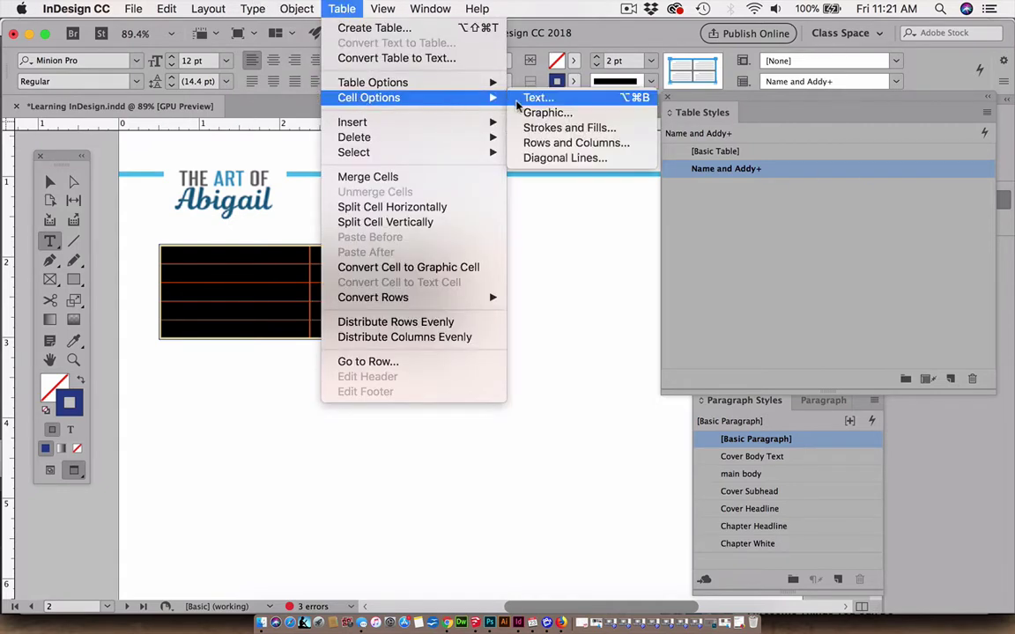
pyautogui.click(555, 142)
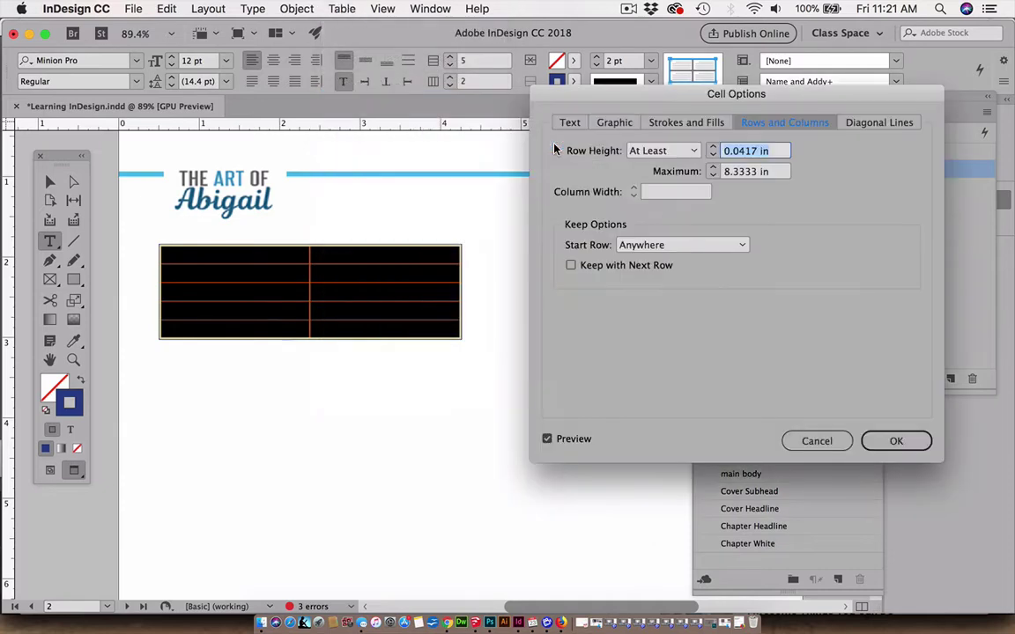
pyautogui.click(679, 124)
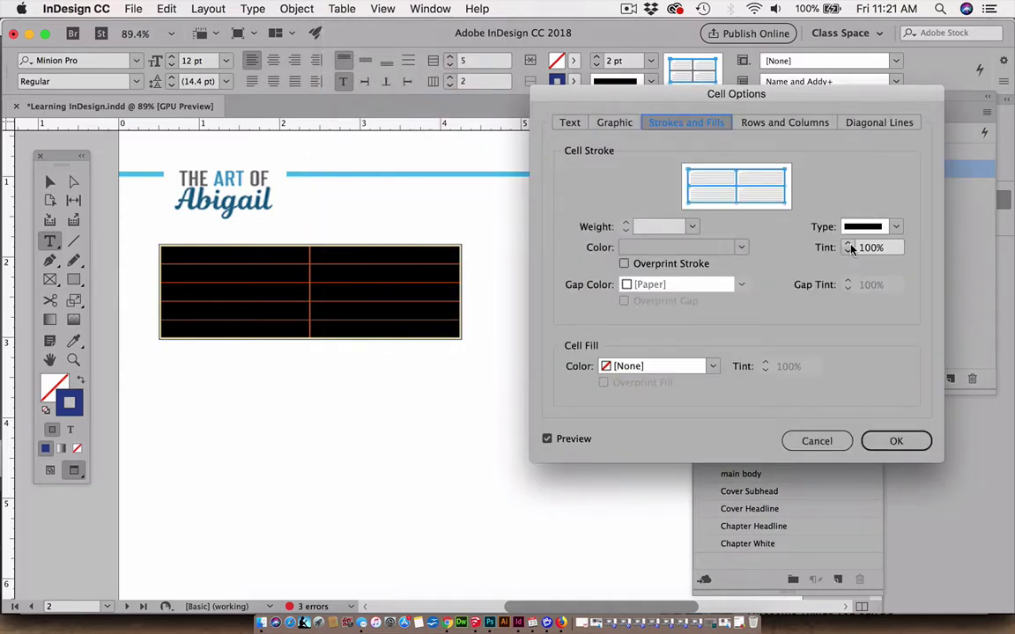
pyautogui.click(653, 228)
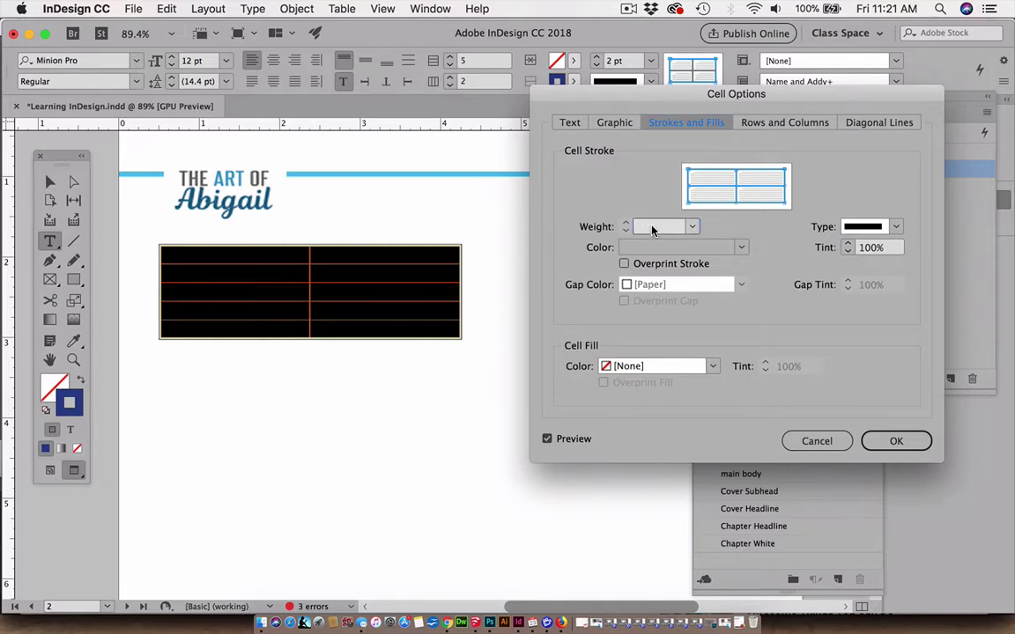
pyautogui.write('1')
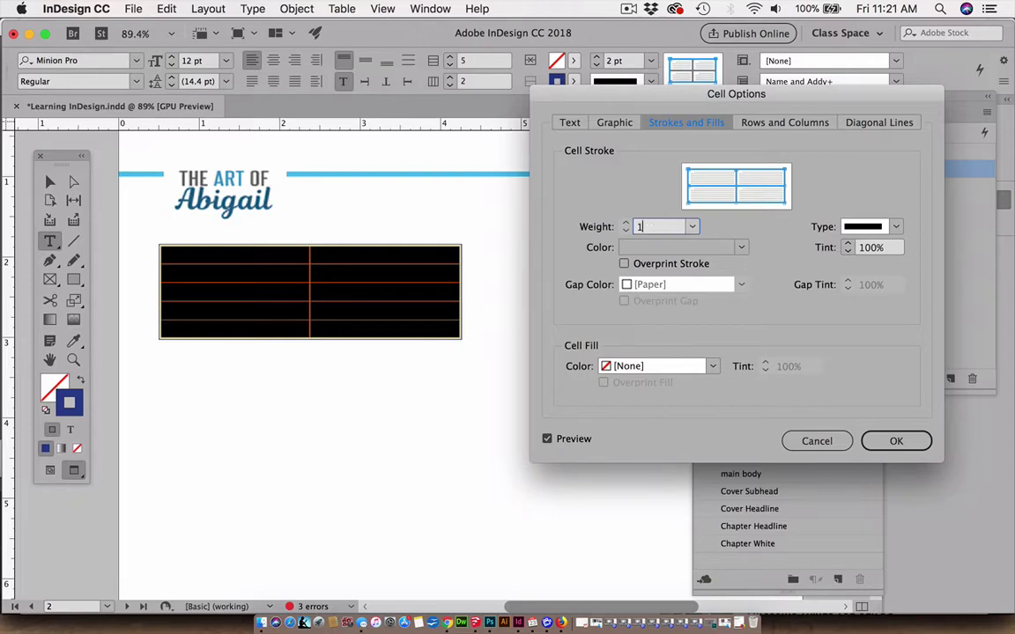
pyautogui.click(741, 247)
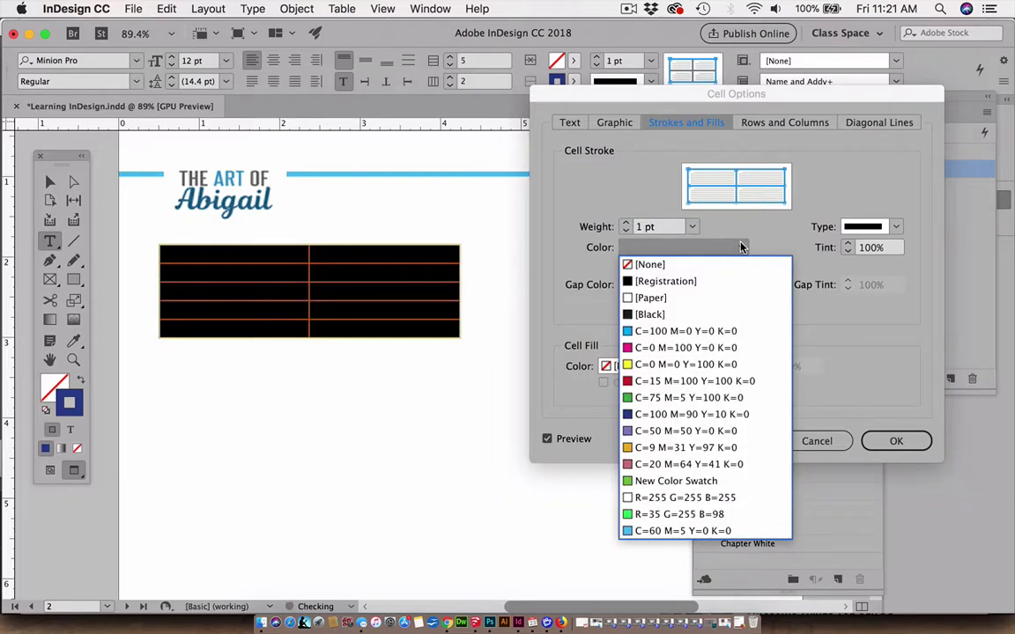
pyautogui.click(669, 531)
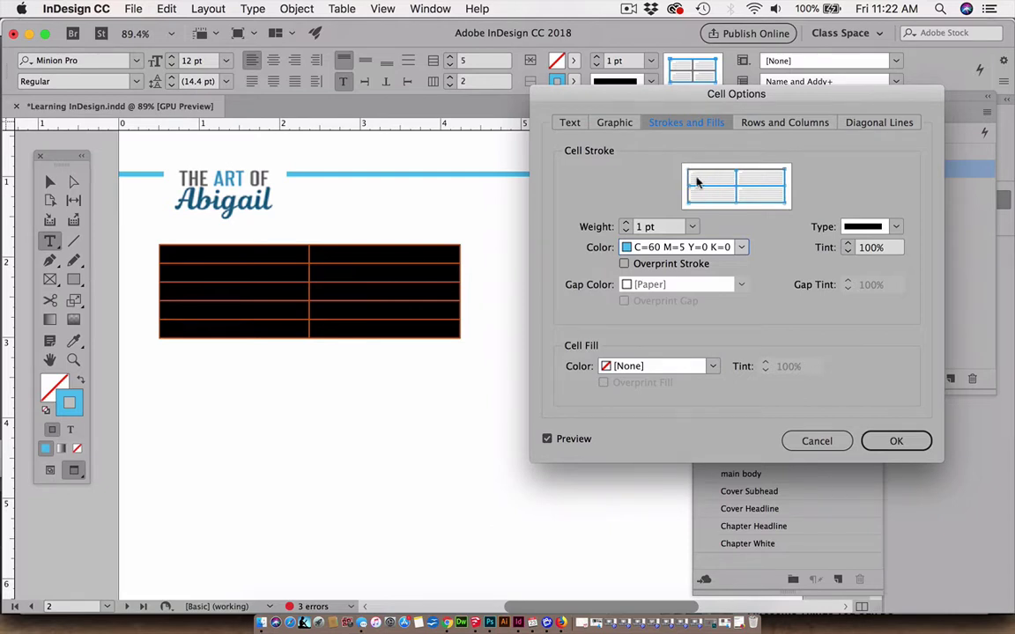
# - Exclude the outer border from the cell stroke and set the inner lines to 0.5 pt in C=100 M=90 Y=10 K=0, with preview off
pyautogui.doubleClick(718, 204)
pyautogui.click(726, 249)
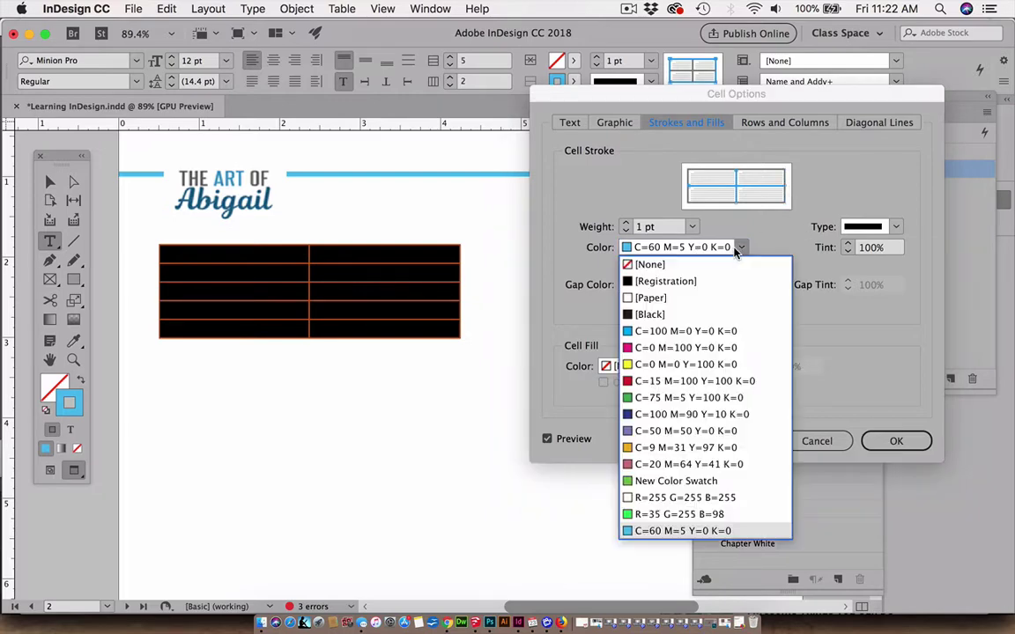
pyautogui.click(670, 415)
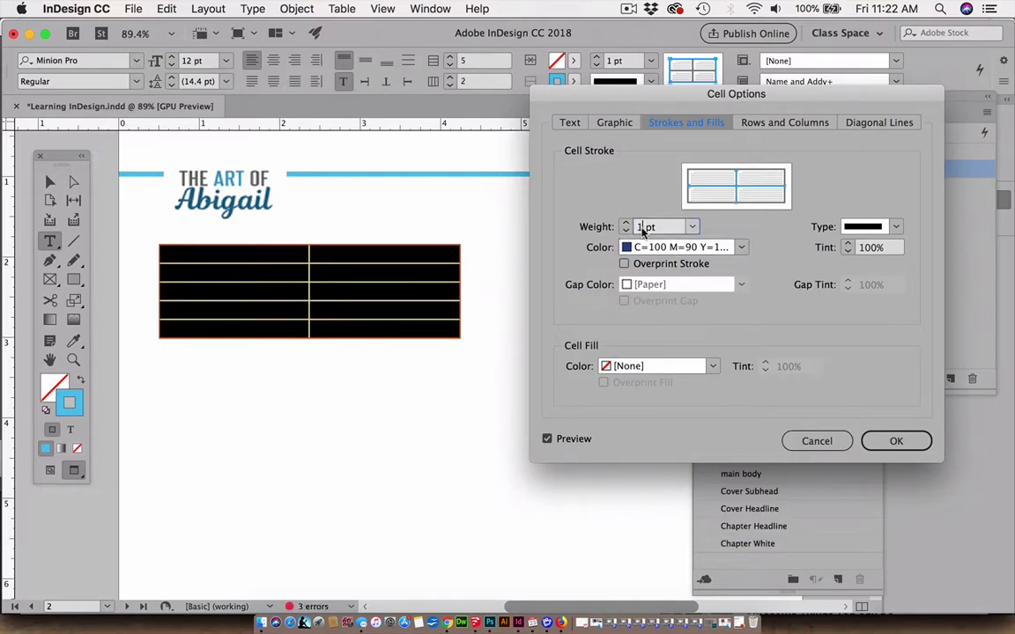
pyautogui.press('BackSpace')
pyautogui.write('.5')
pyautogui.click(548, 438)
pyautogui.click(547, 439)
pyautogui.click(548, 439)
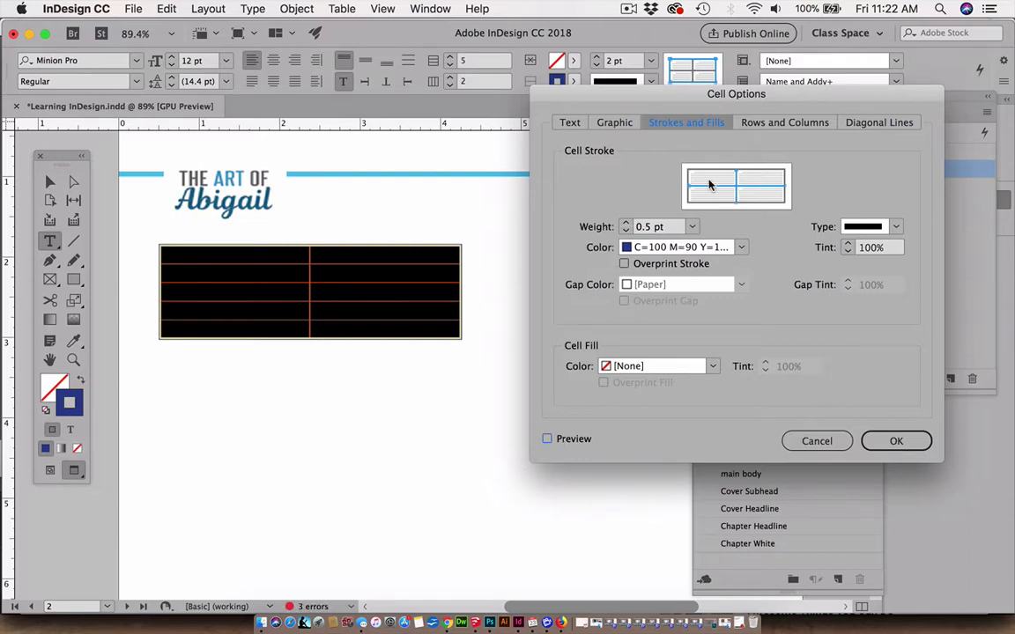
# - Change the inner cell stroke color to C=60 M=5 Y=0 K=0, apply the cell options and deselect the cells
pyautogui.click(741, 246)
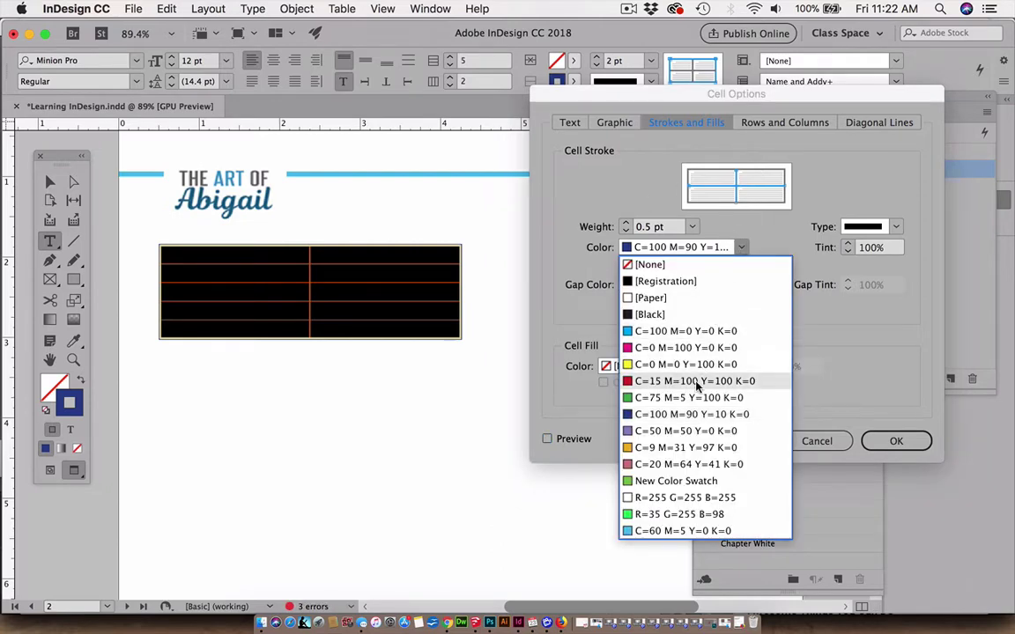
pyautogui.click(678, 531)
pyautogui.click(895, 442)
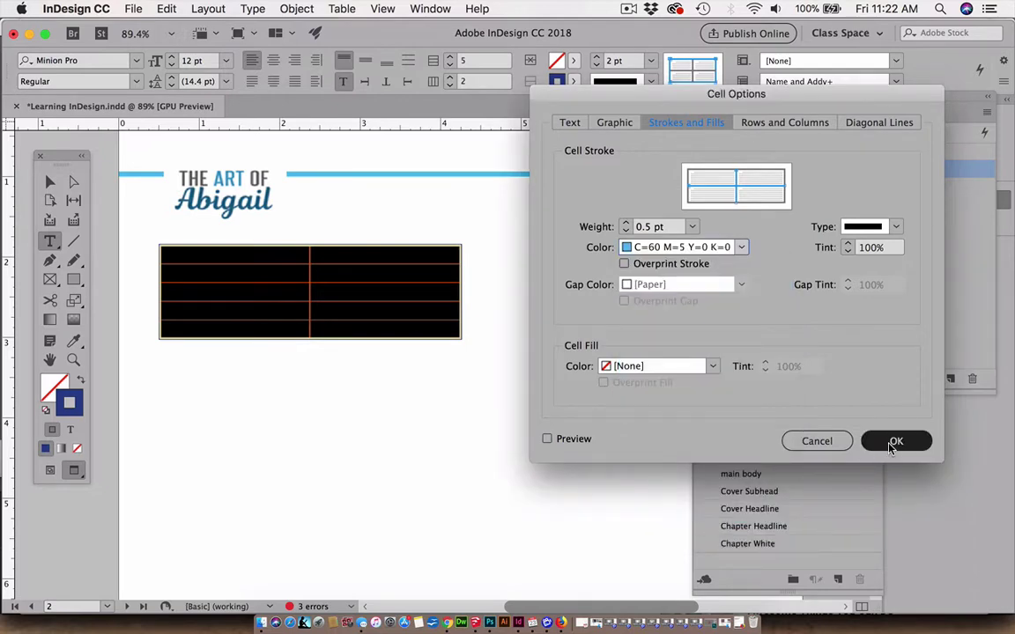
pyautogui.click(349, 293)
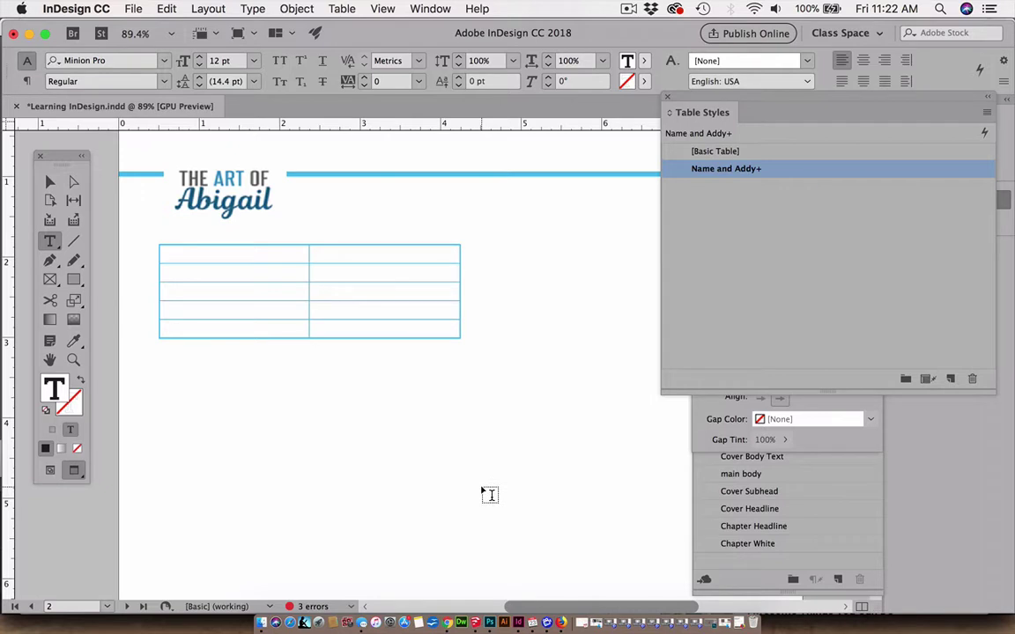
# - Open the row and column cell options for all the table's cells and turn preview on
pyautogui.moveTo(274, 249); pyautogui.dragTo(389, 324)
pyautogui.click(342, 8)
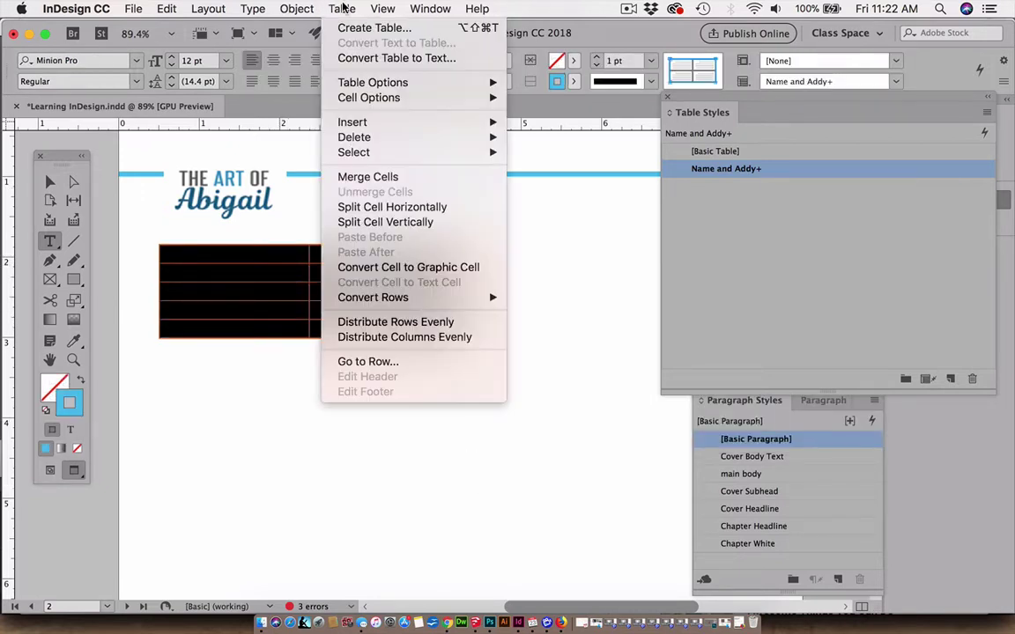
pyautogui.moveTo(356, 98)
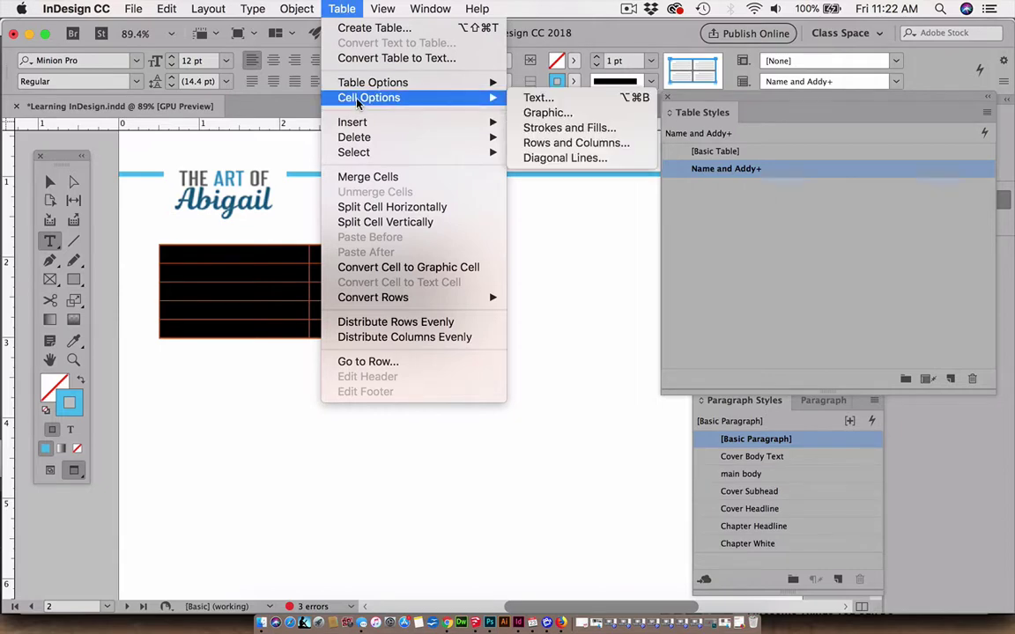
pyautogui.click(587, 148)
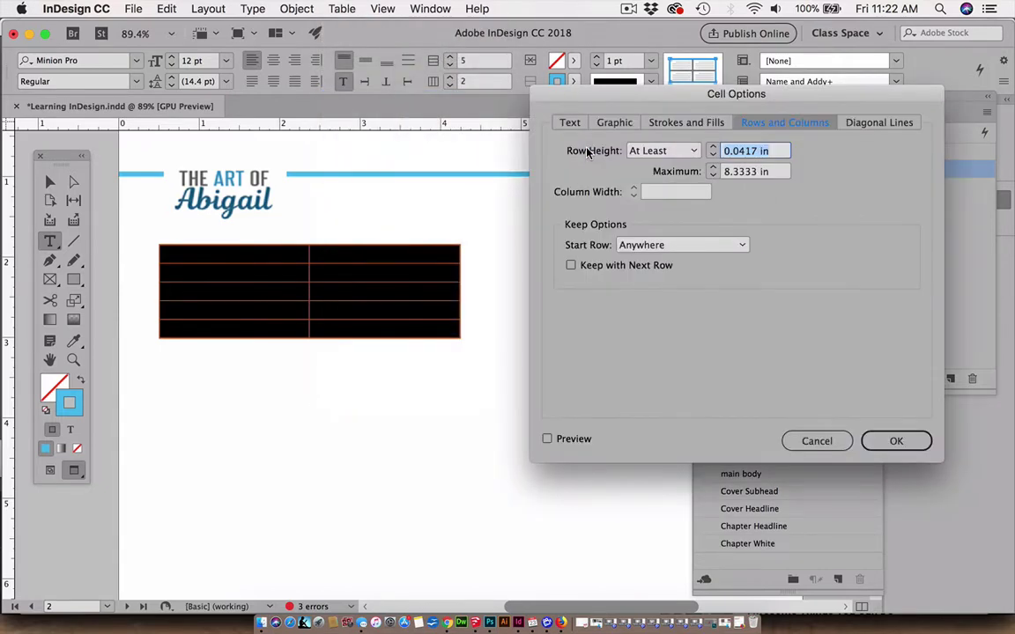
pyautogui.click(546, 440)
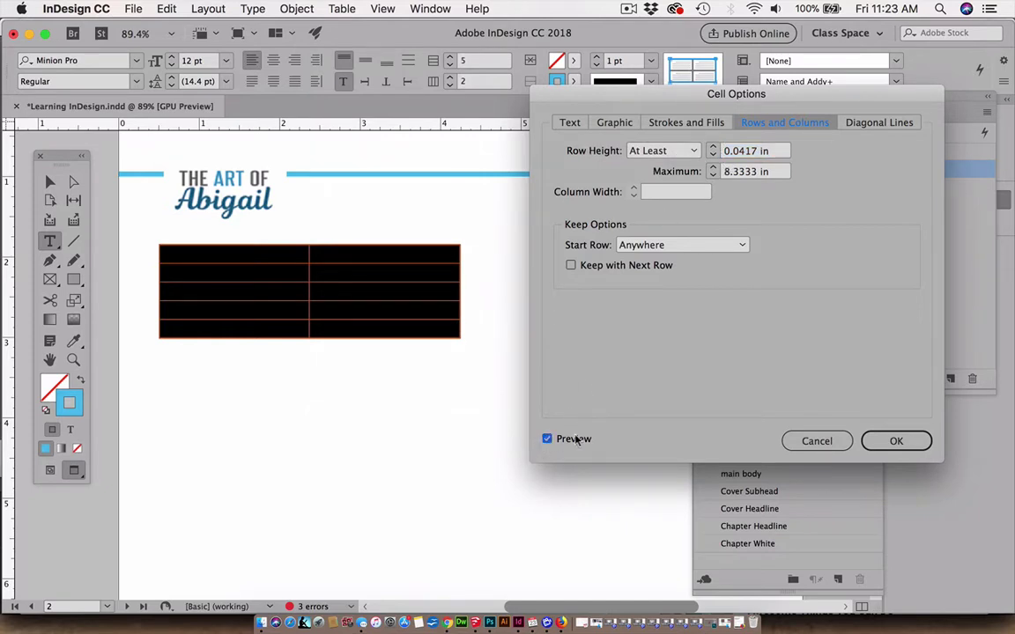
# - Set the row height to at least 0.25 in with a maximum of 0.25 in, and toggle the preview to check it
pyautogui.doubleClick(729, 151)
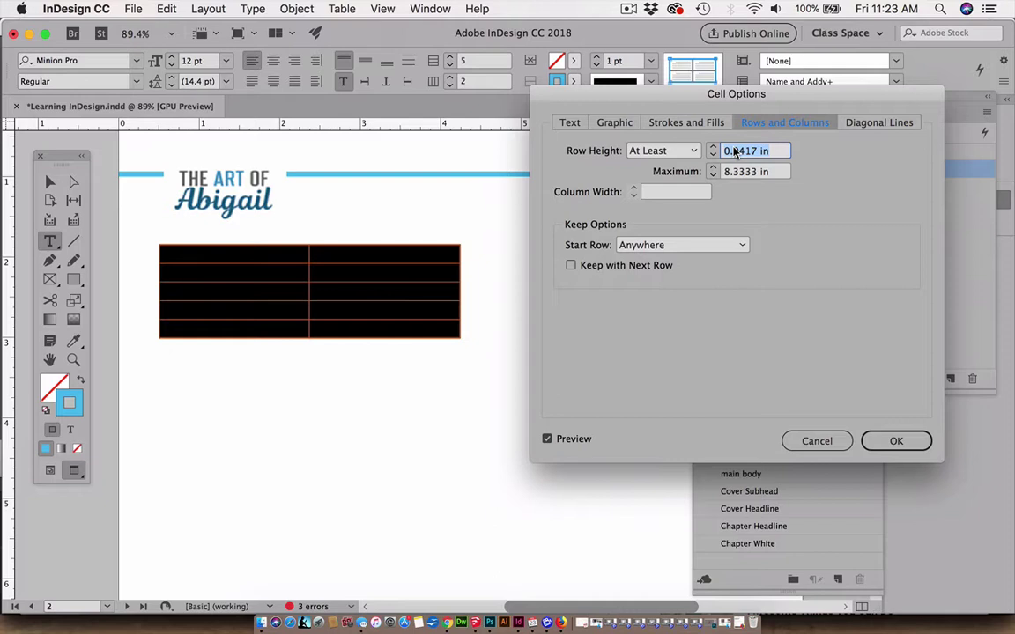
pyautogui.press('BackSpace')
pyautogui.write('.25')
pyautogui.press('Tab')
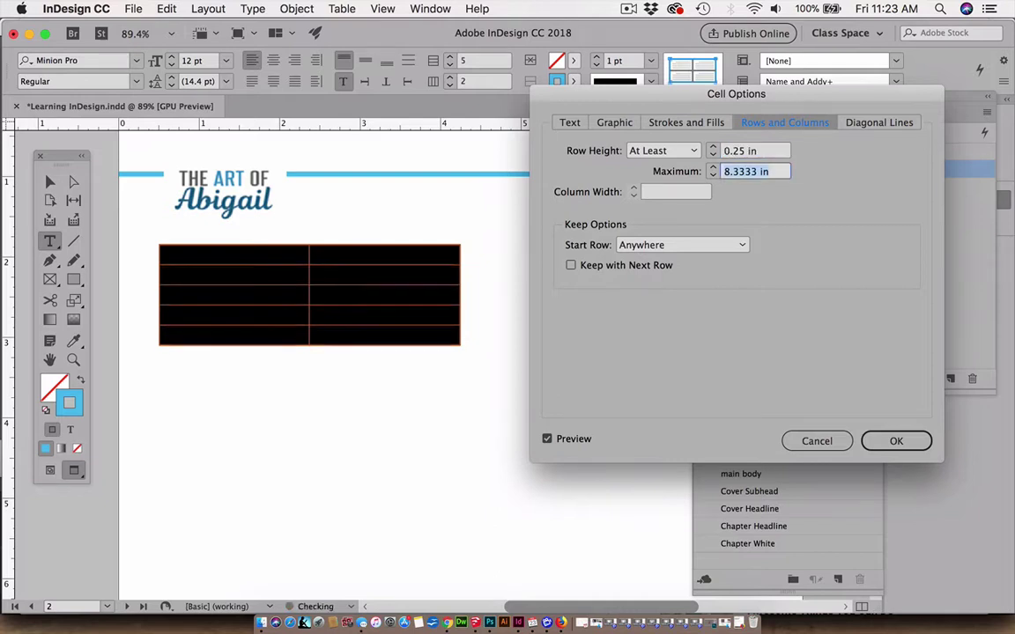
pyautogui.write('.2')
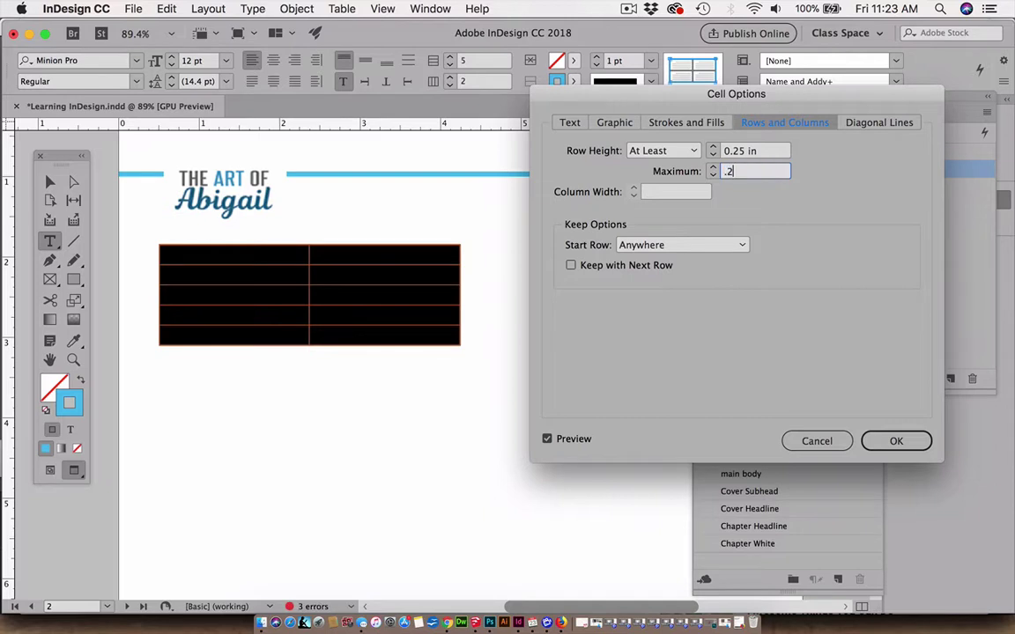
pyautogui.write('5')
pyautogui.click(897, 441)
pyautogui.click(545, 439)
pyautogui.click(544, 438)
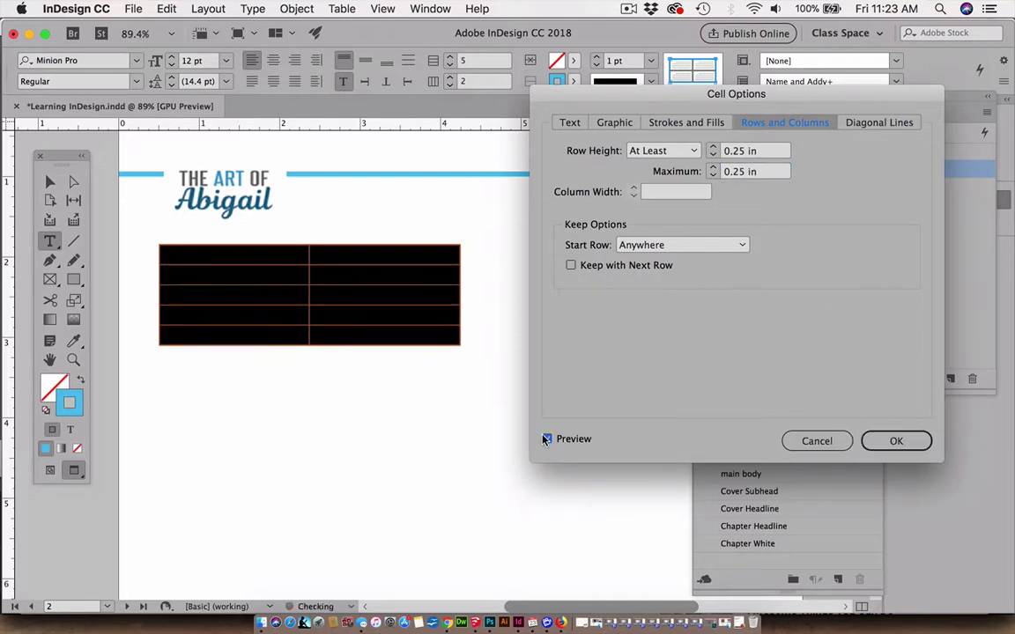
# - Try to raise the minimum row height to 0.35 in
pyautogui.click(731, 152)
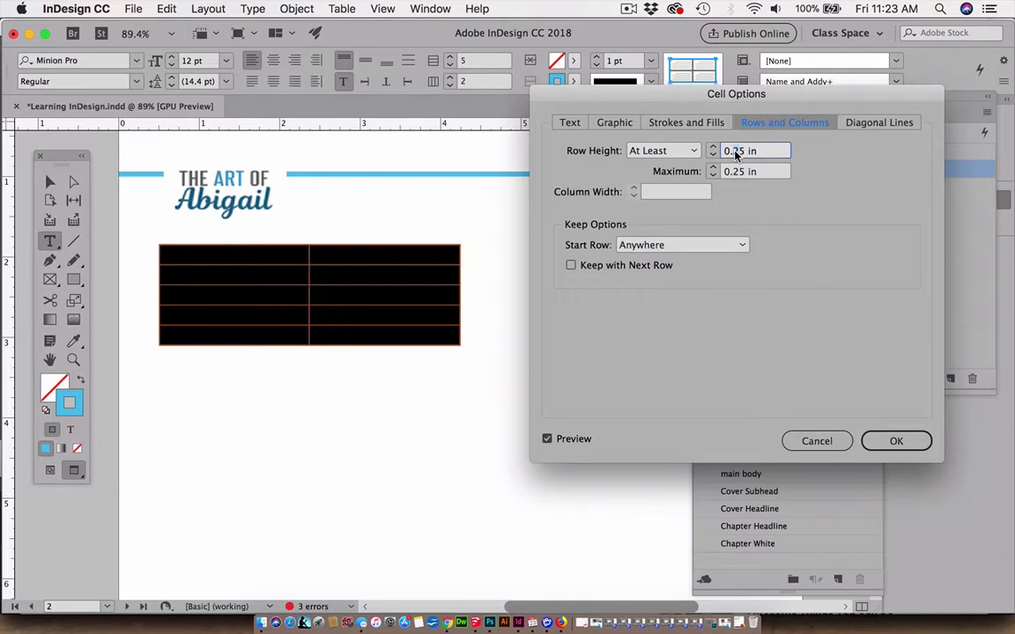
pyautogui.write('3')
pyautogui.click(734, 171)
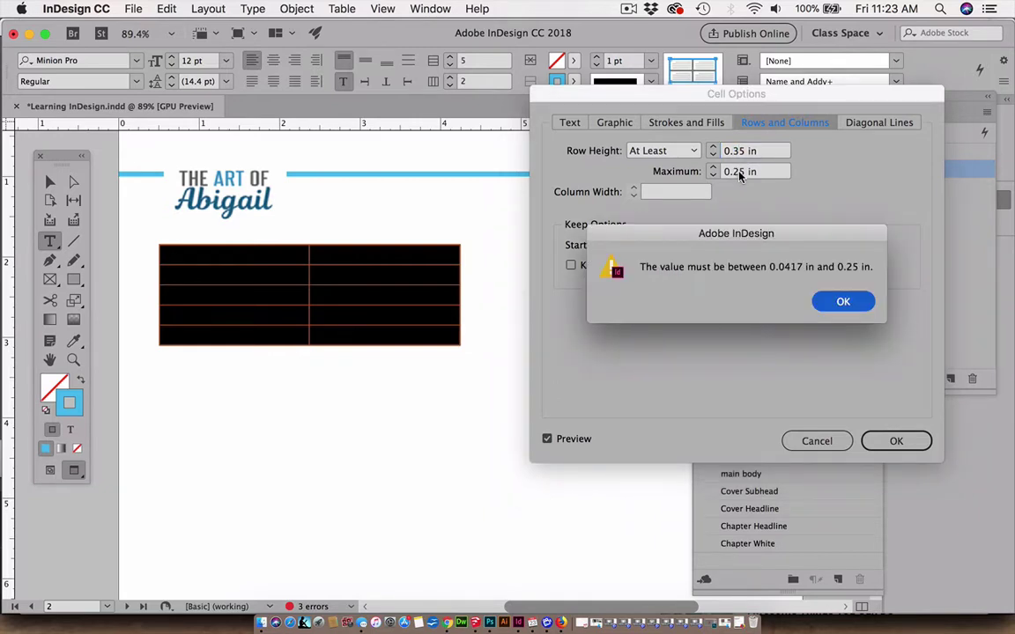
pyautogui.click(842, 303)
# - Set the maximum row height to 0.35 in and the minimum to 0.35 in, and apply the cell options
pyautogui.click(736, 172)
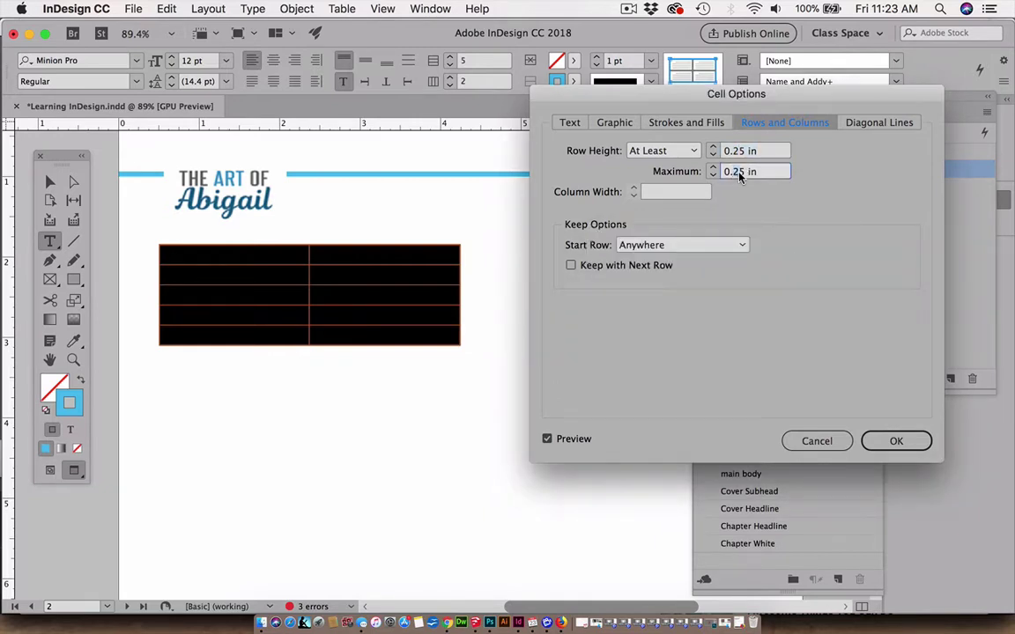
pyautogui.press('BackSpace')
pyautogui.write('3')
pyautogui.click(736, 152)
pyautogui.press('BackSpace')
pyautogui.write('3')
pyautogui.click(762, 173)
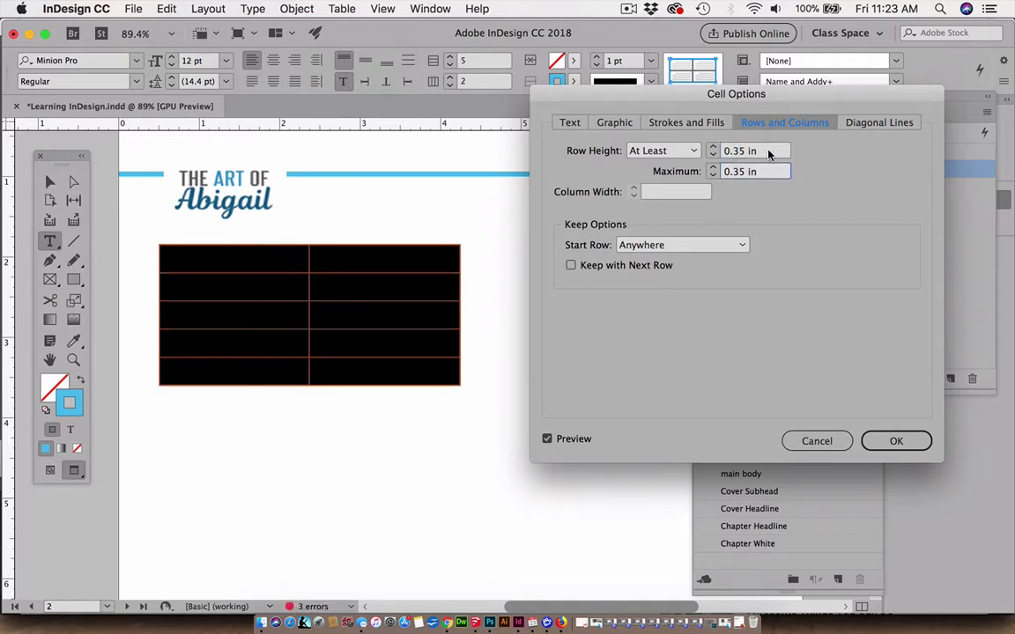
pyautogui.click(895, 440)
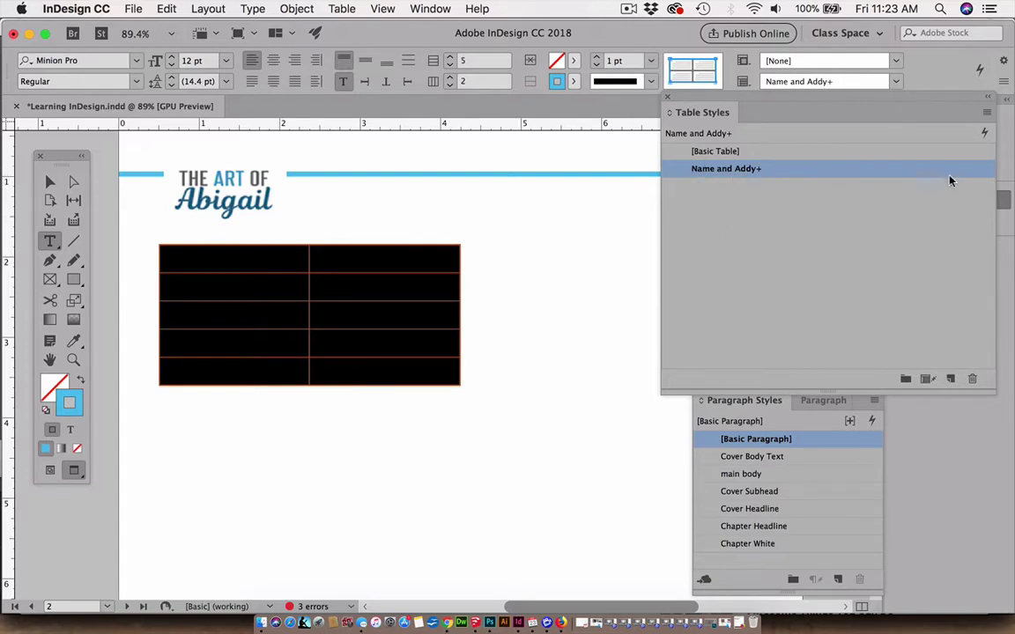
# - Create a new table style named Address Box from the selected table, based on [No Table Style]
pyautogui.click(987, 112)
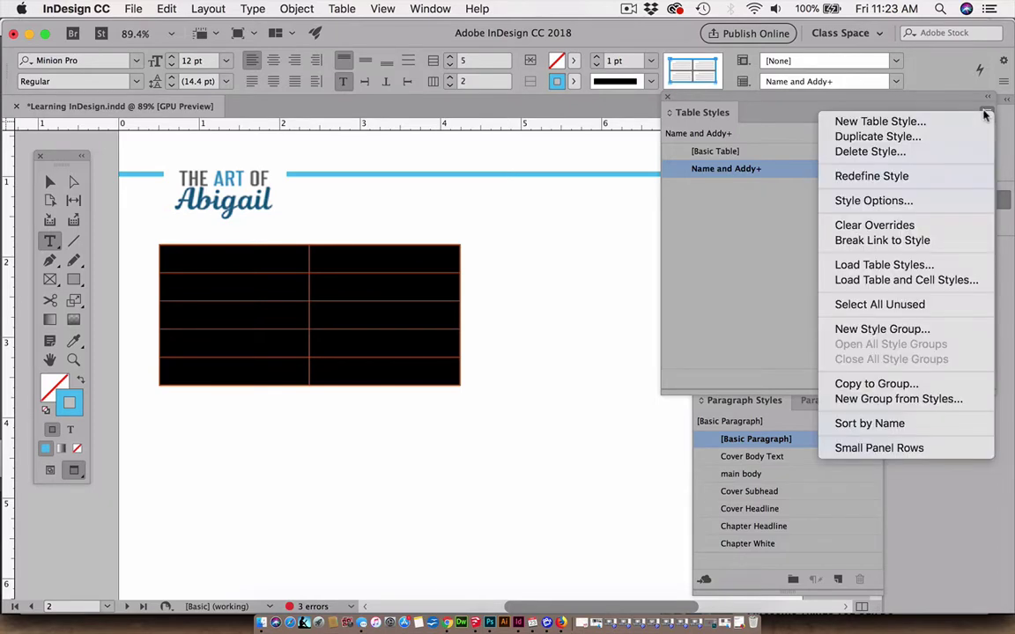
pyautogui.click(923, 124)
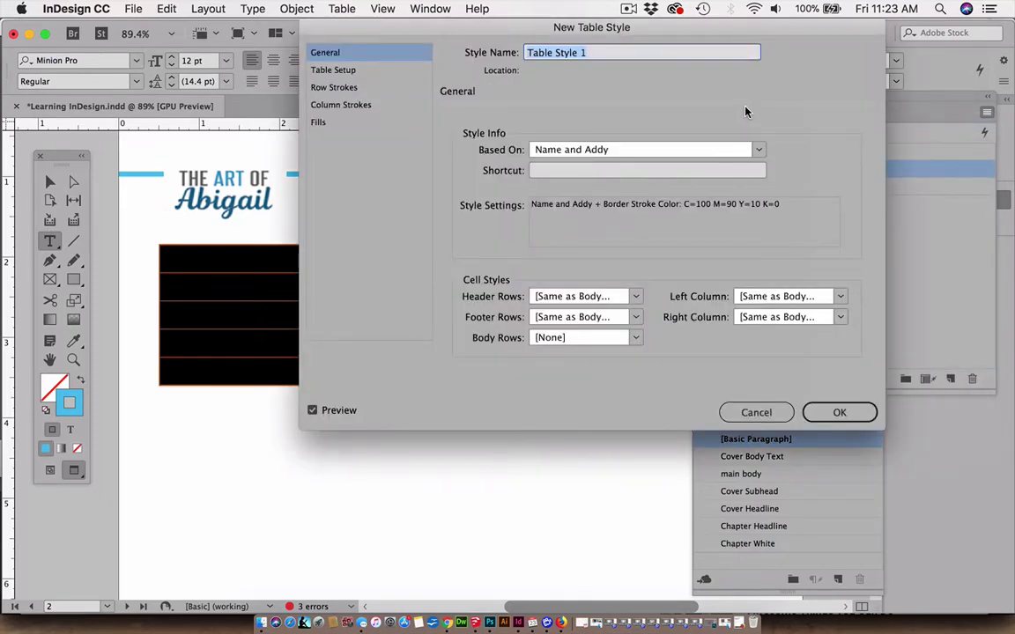
pyautogui.write('Real')
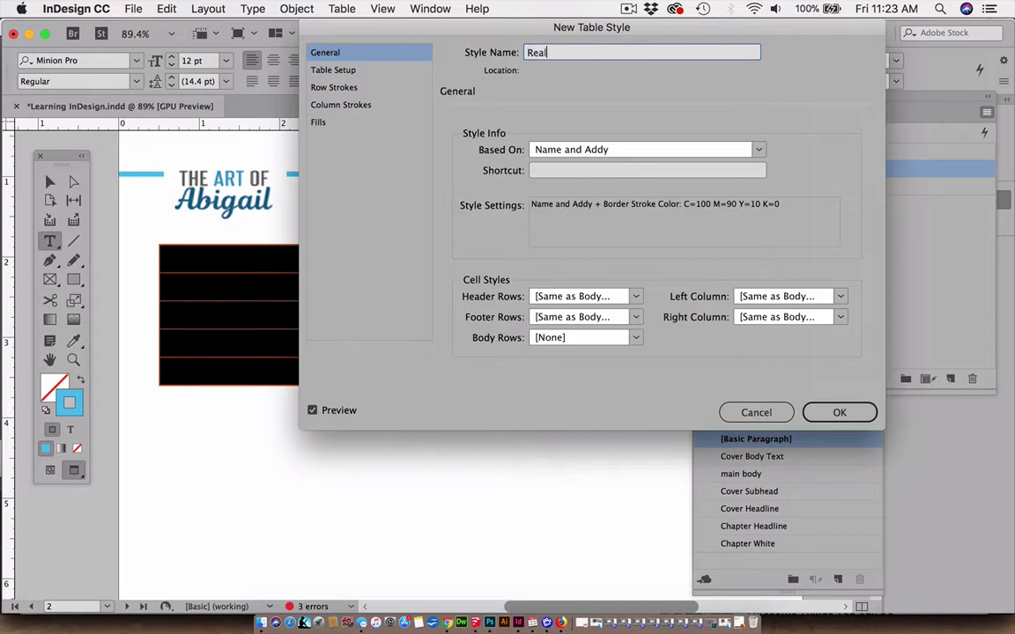
pyautogui.press('BackSpace')
pyautogui.press('BackSpace')
pyautogui.press('BackSpace')
pyautogui.press('BackSpace')
pyautogui.write('Address Box')
pyautogui.click(552, 151)
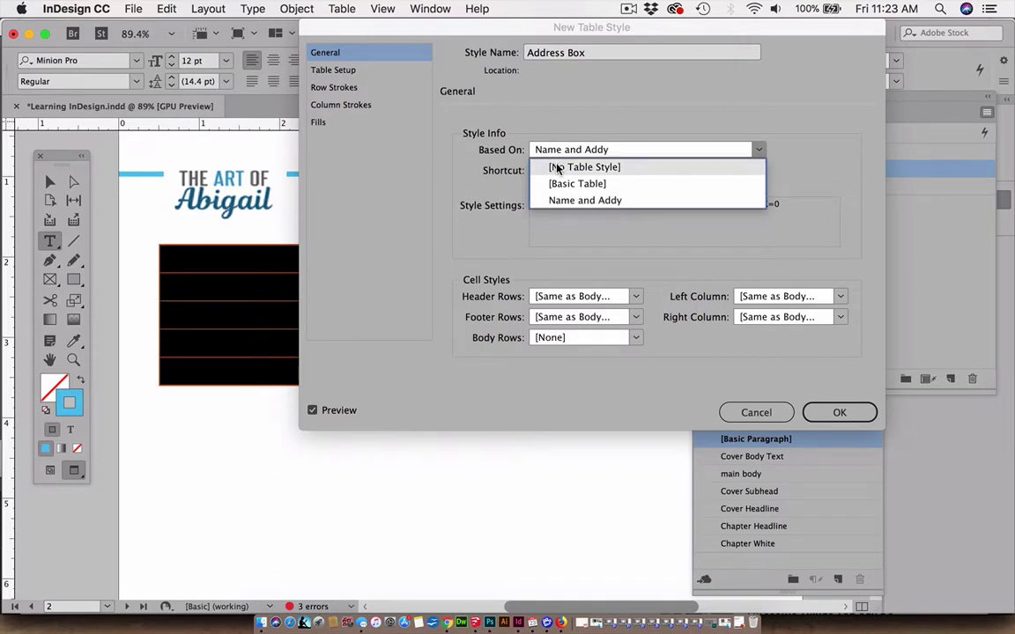
pyautogui.click(557, 168)
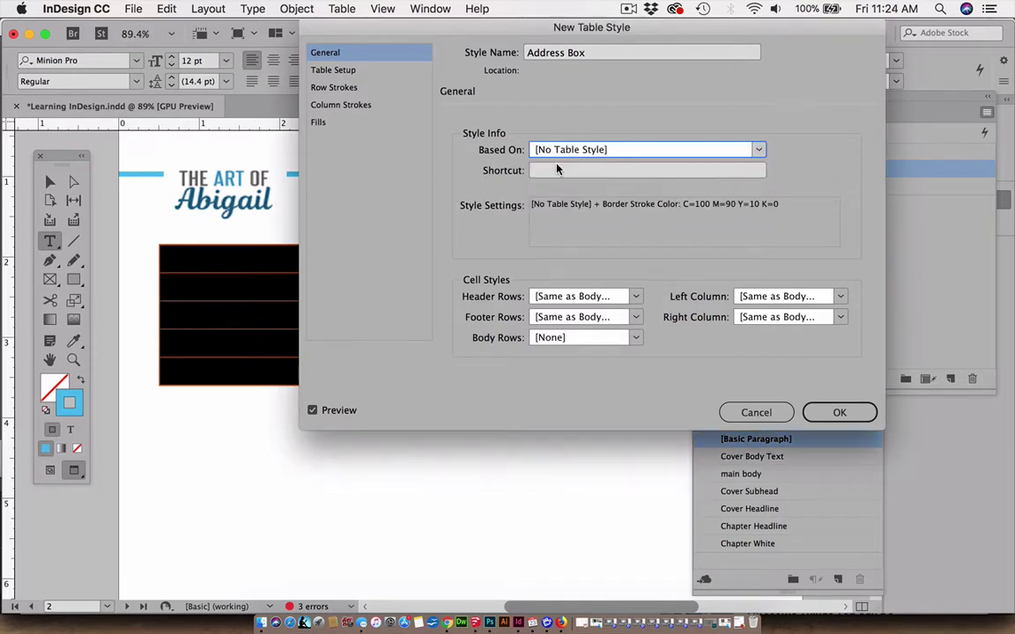
pyautogui.click(839, 413)
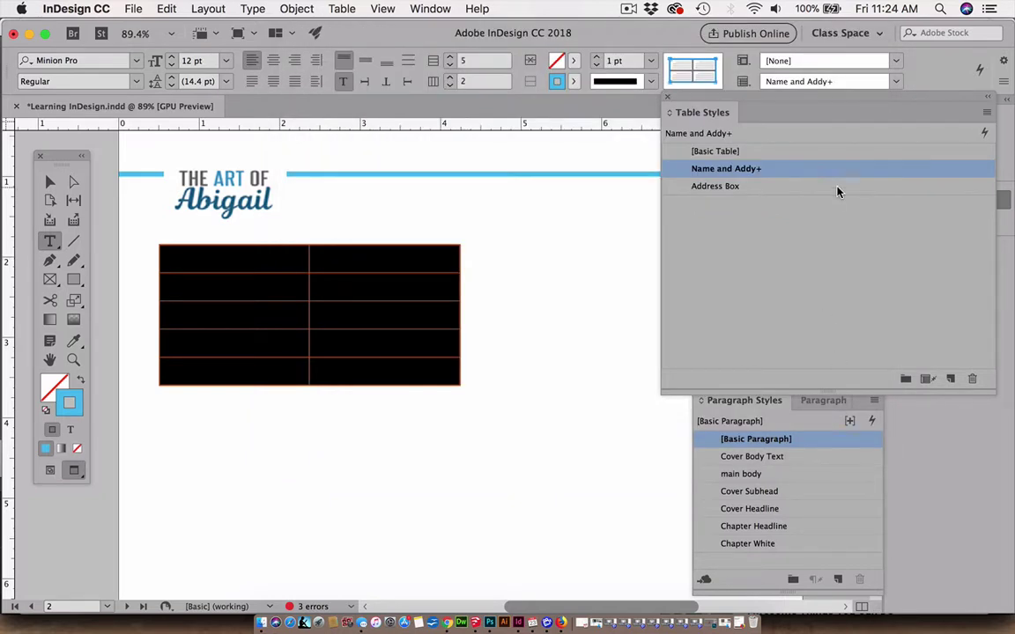
# - Apply the Address Box style to the table, deselect it, and delete the Name and Addy table style
pyautogui.click(731, 188)
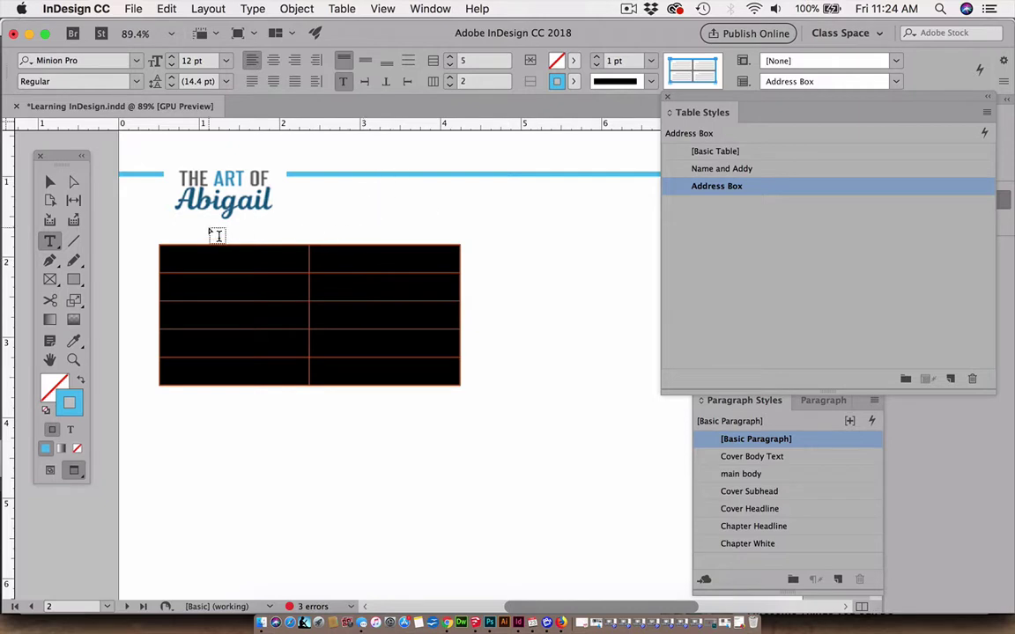
pyautogui.click(49, 182)
pyautogui.click(616, 272)
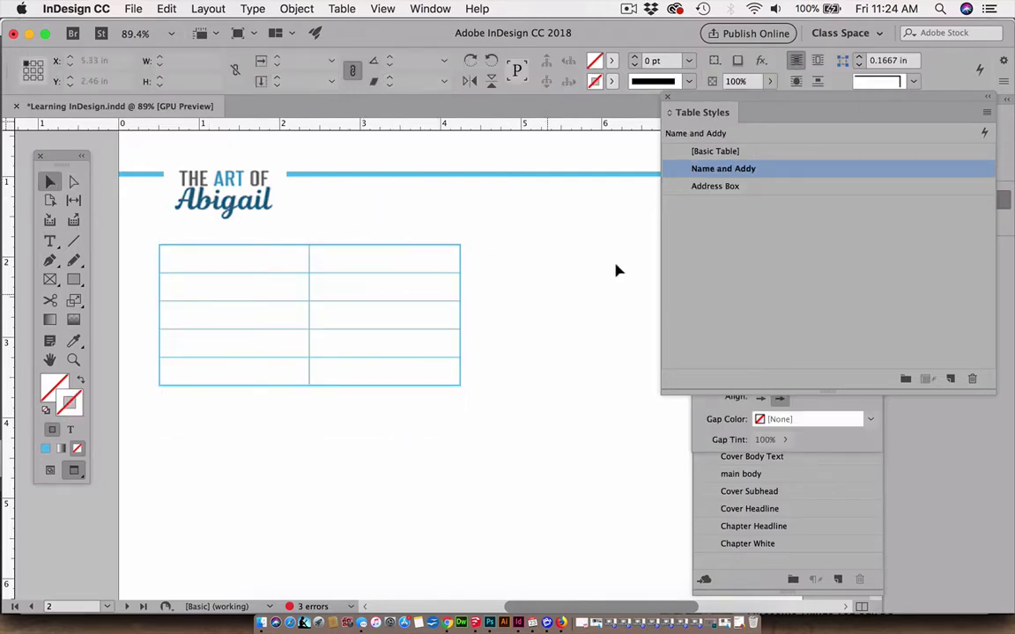
pyautogui.click(801, 167)
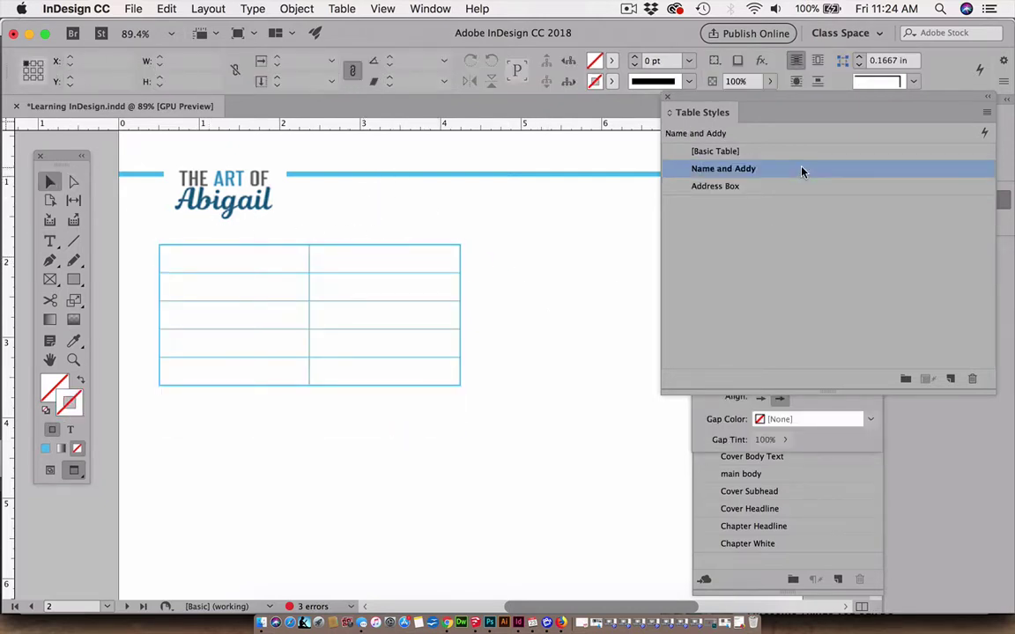
pyautogui.click(973, 378)
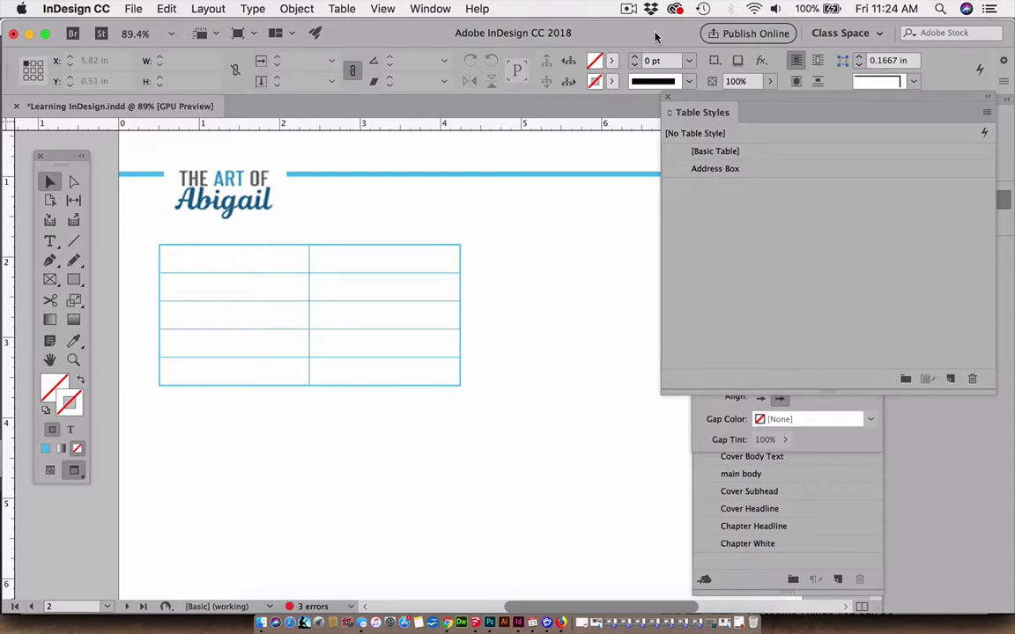
pyautogui.click(627, 10)
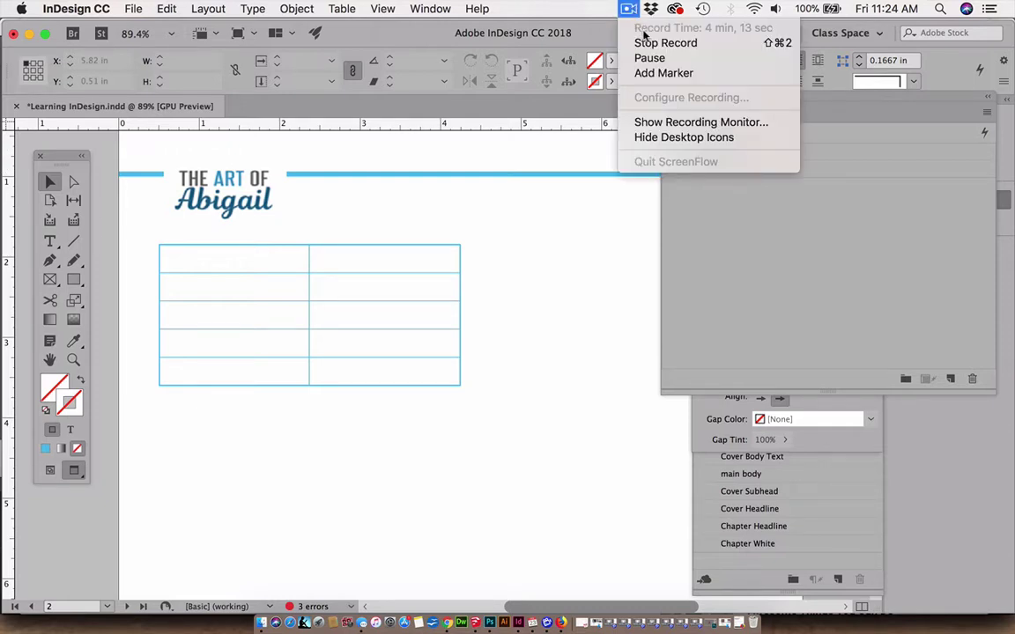